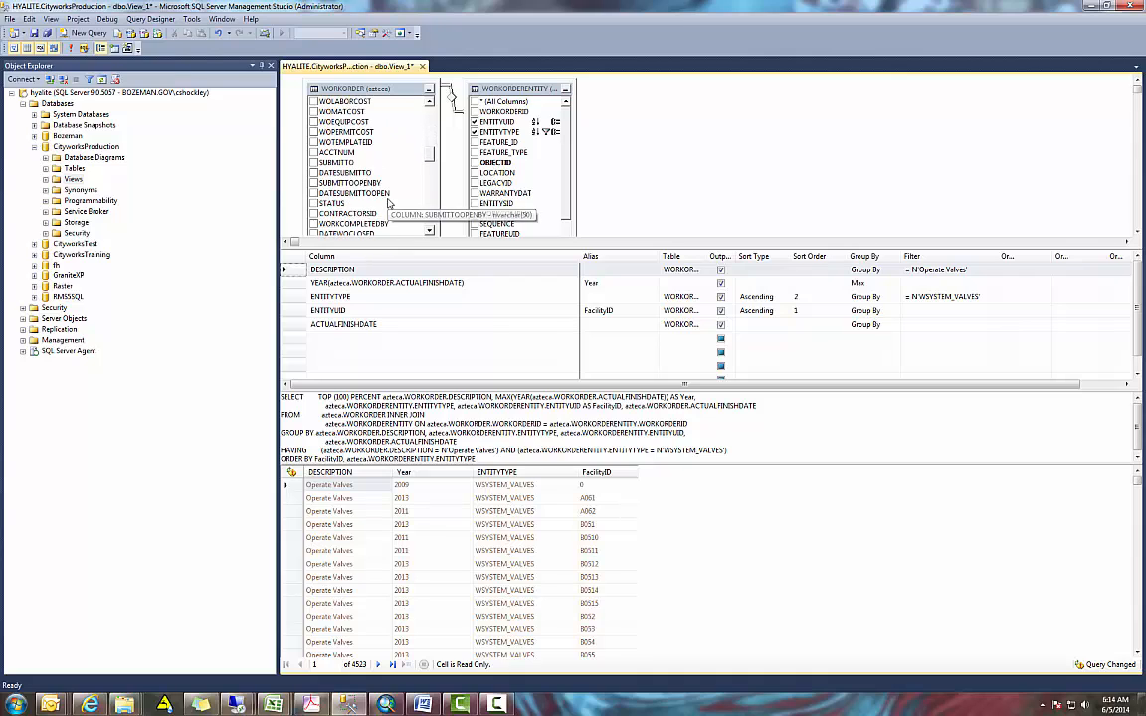
scroll(368, 199, down, 1)
- Add DATEWOCLOSED from the WORKORDER table to the query, run it, and widen the ACTUALFINISHDATE results column
click(314, 213)
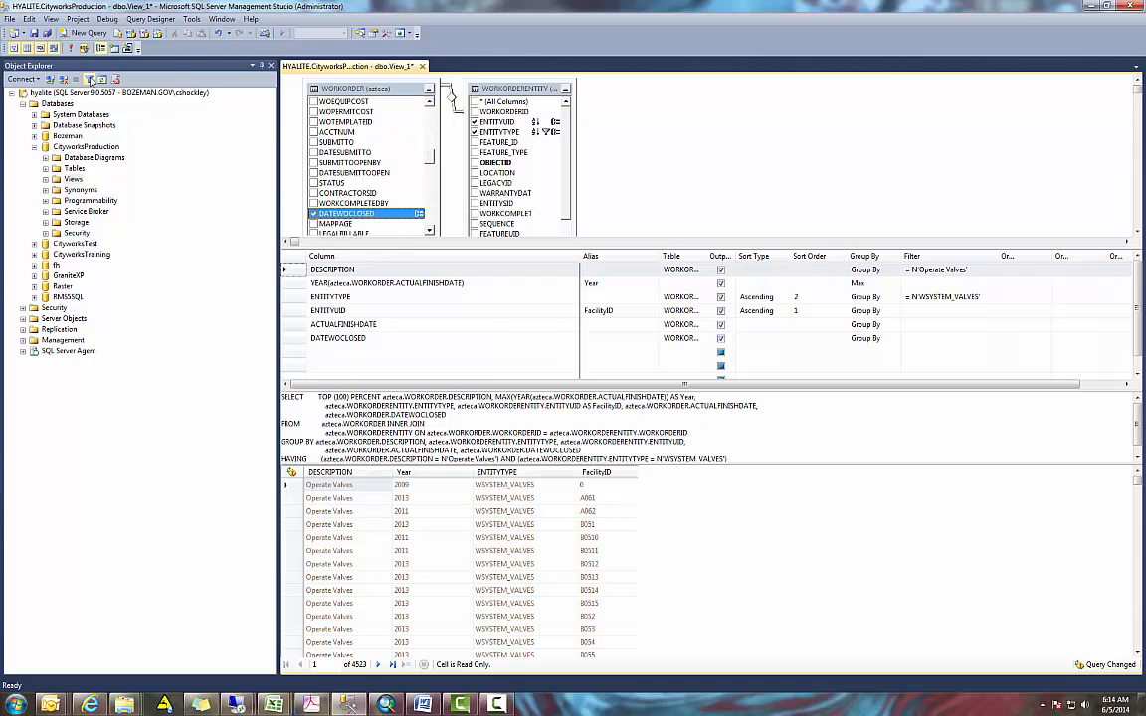
click(71, 49)
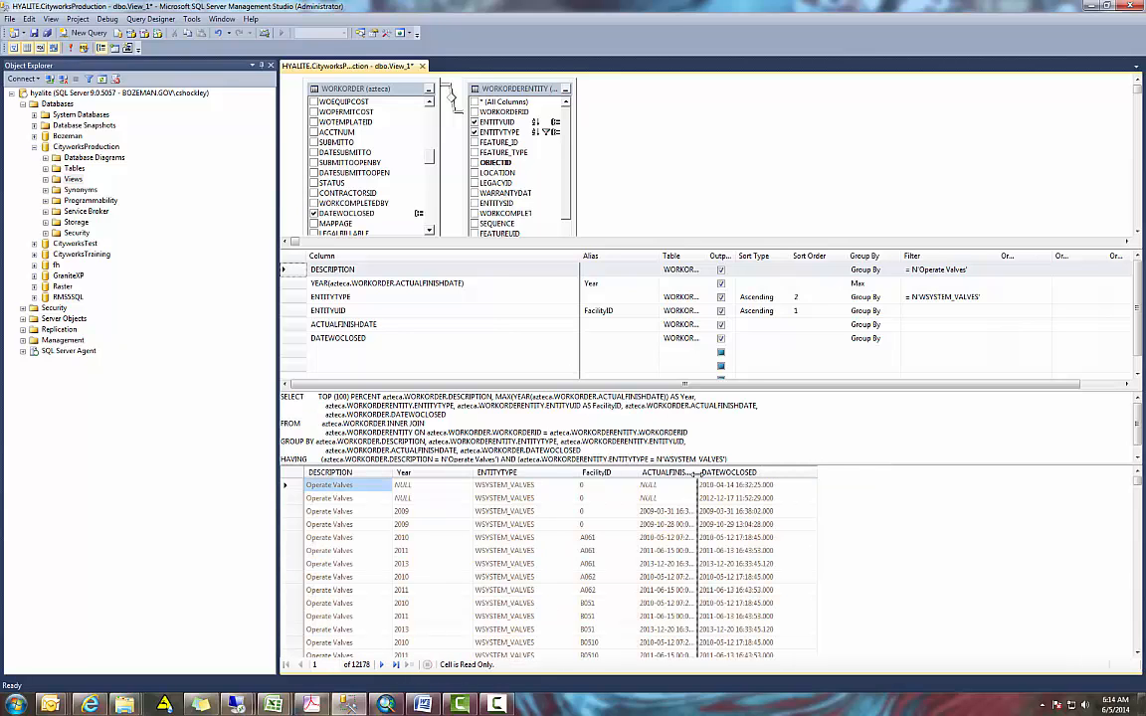
double_click(700, 473)
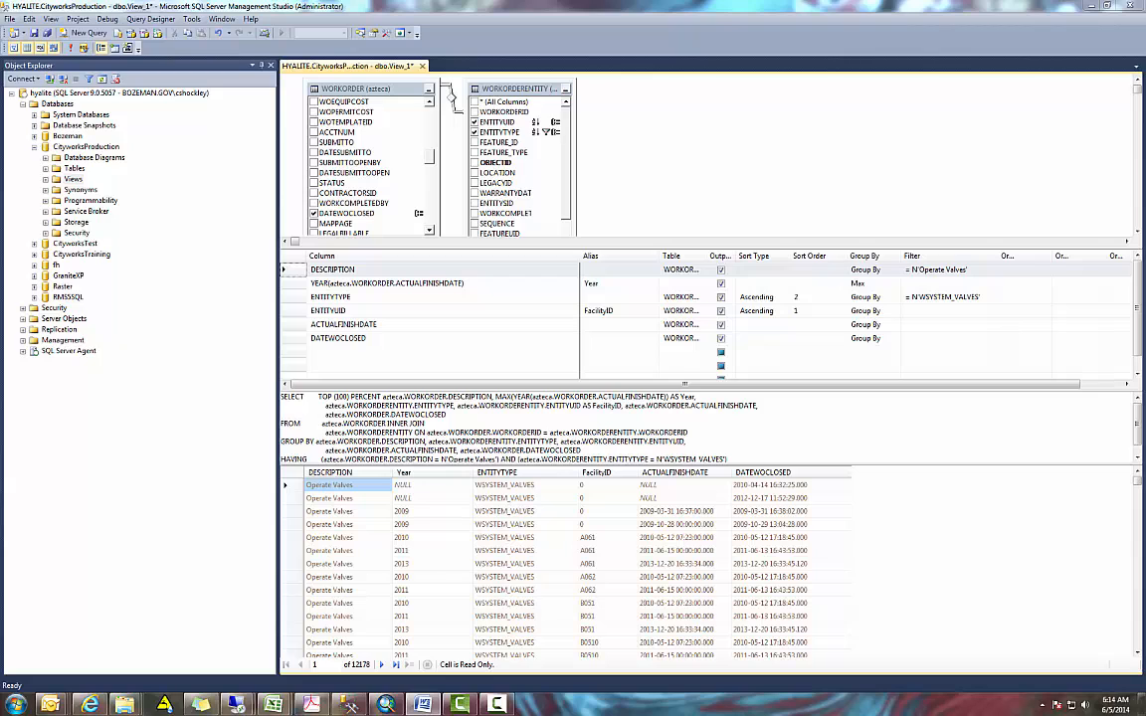
- Add a CASE column giving 3000 when actualfinishdate and datewoclosed are both null, year(datewoclosed) when only actualfinishdate is null, else year(actualfinishdate)
click(429, 351)
text(CASE WHEN datewoclosed IS NOT NULL THEN year(datewoclosed) ELSE year(actualfinishdate) END)
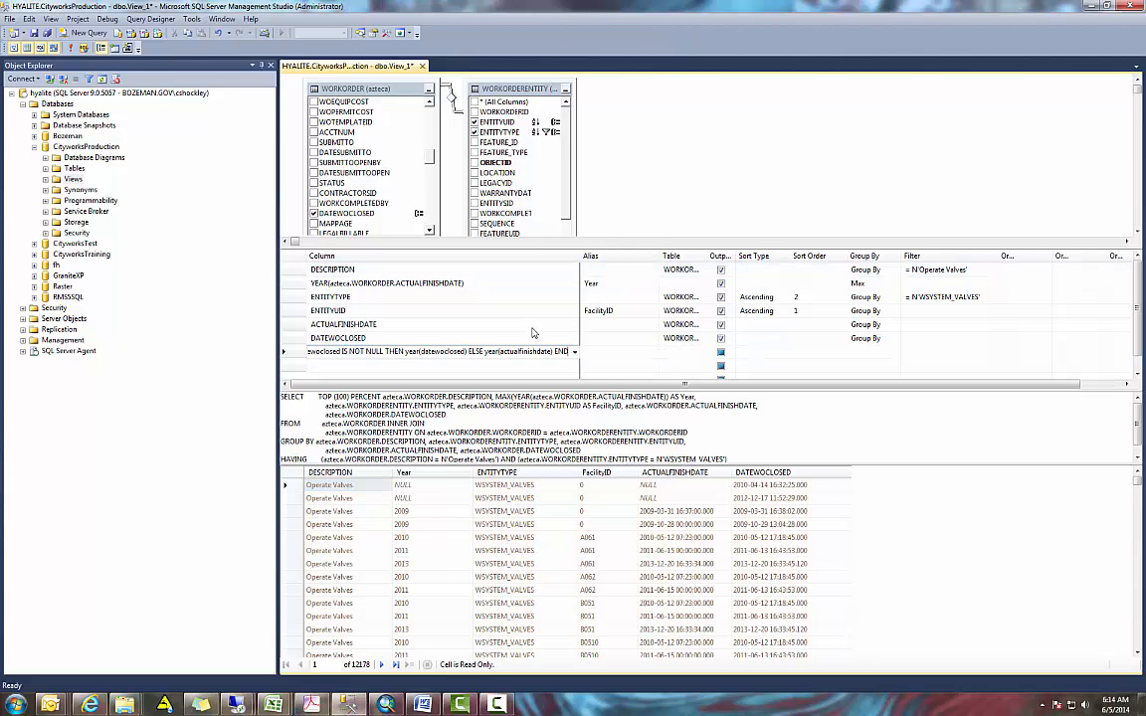
drag(581, 256, 983, 256)
click(886, 310)
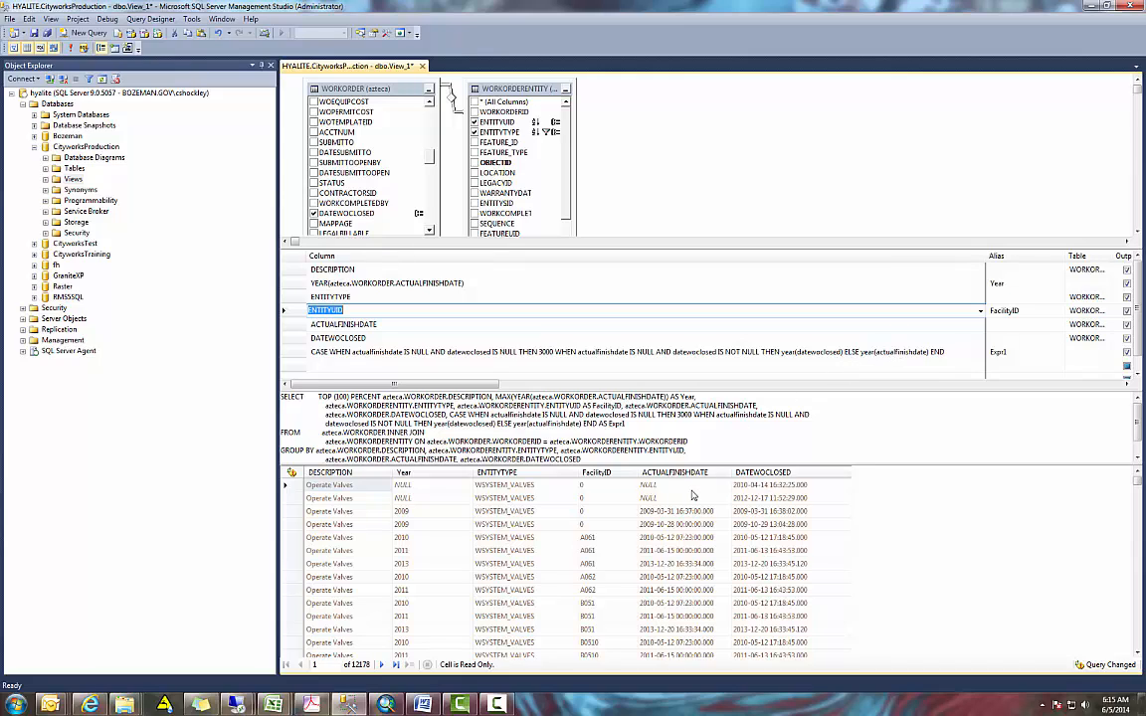
- Set the new CASE expression's alias to Year2 and run the query
click(998, 351)
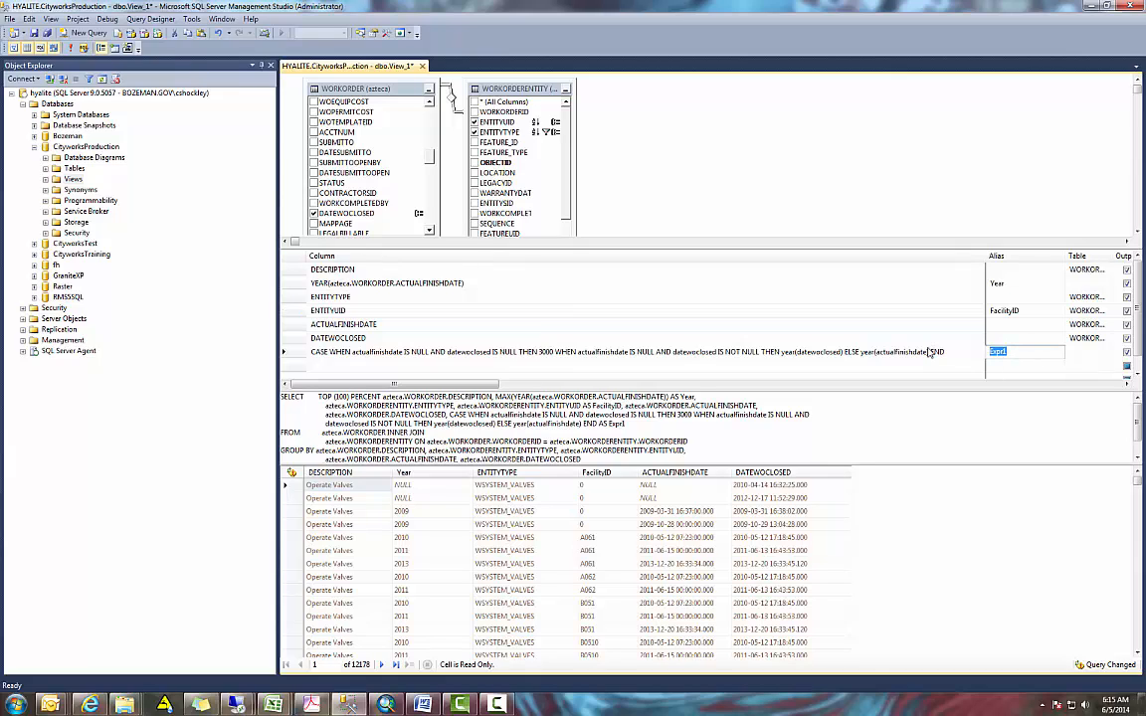
text(Year2)
click(1015, 338)
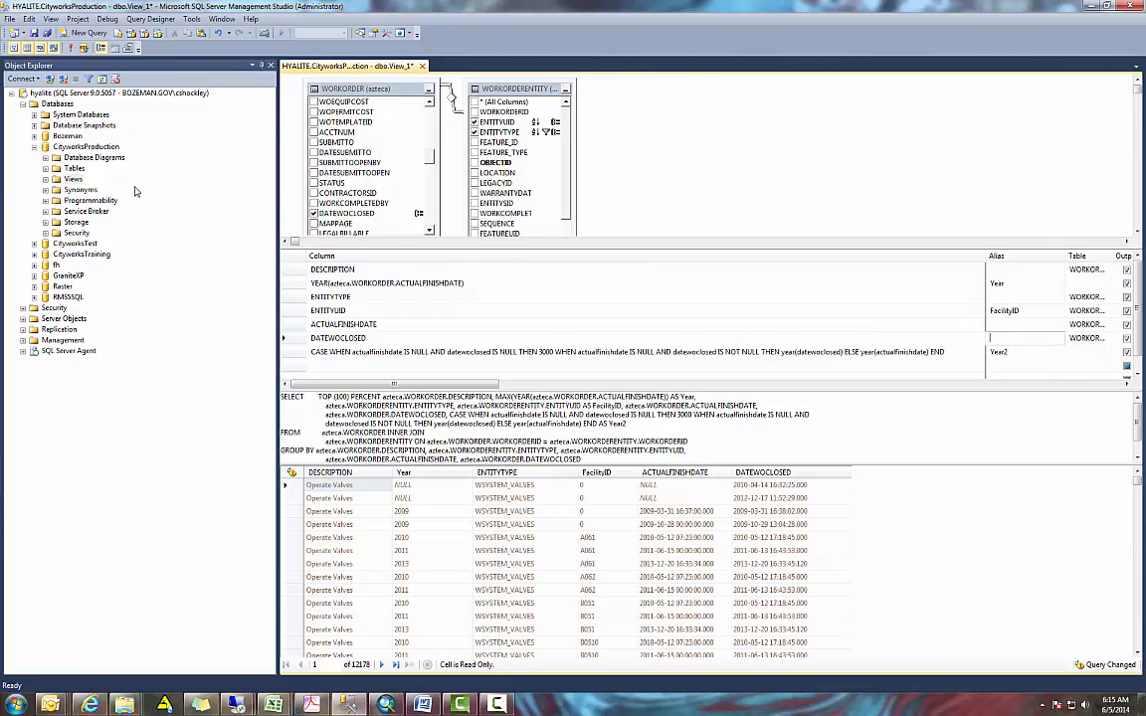
click(69, 48)
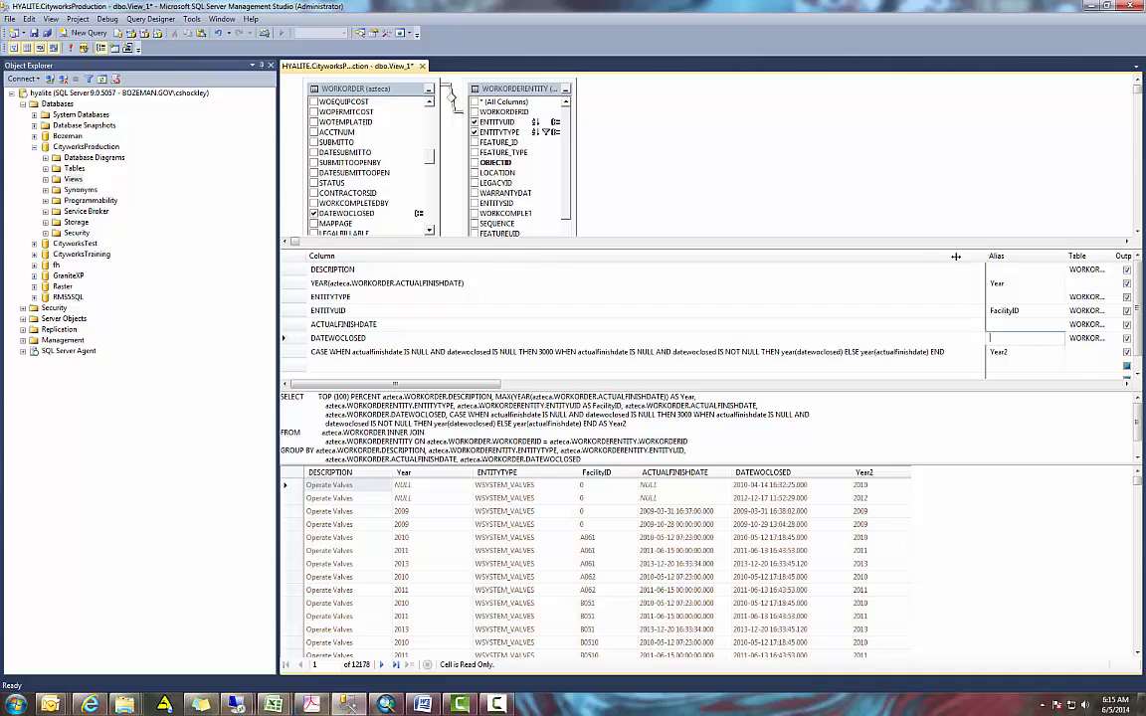
- Set DATEWOCLOSED to sort order 1, ascending, and rerun the query
drag(984, 258, 563, 258)
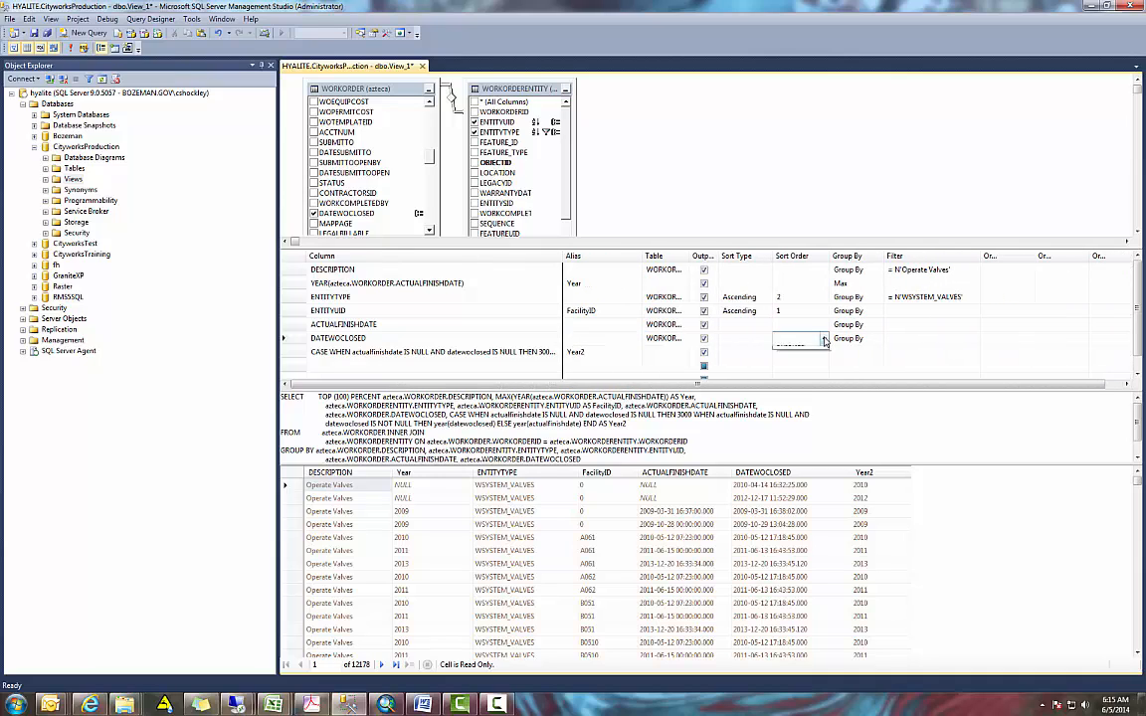
click(822, 338)
click(819, 353)
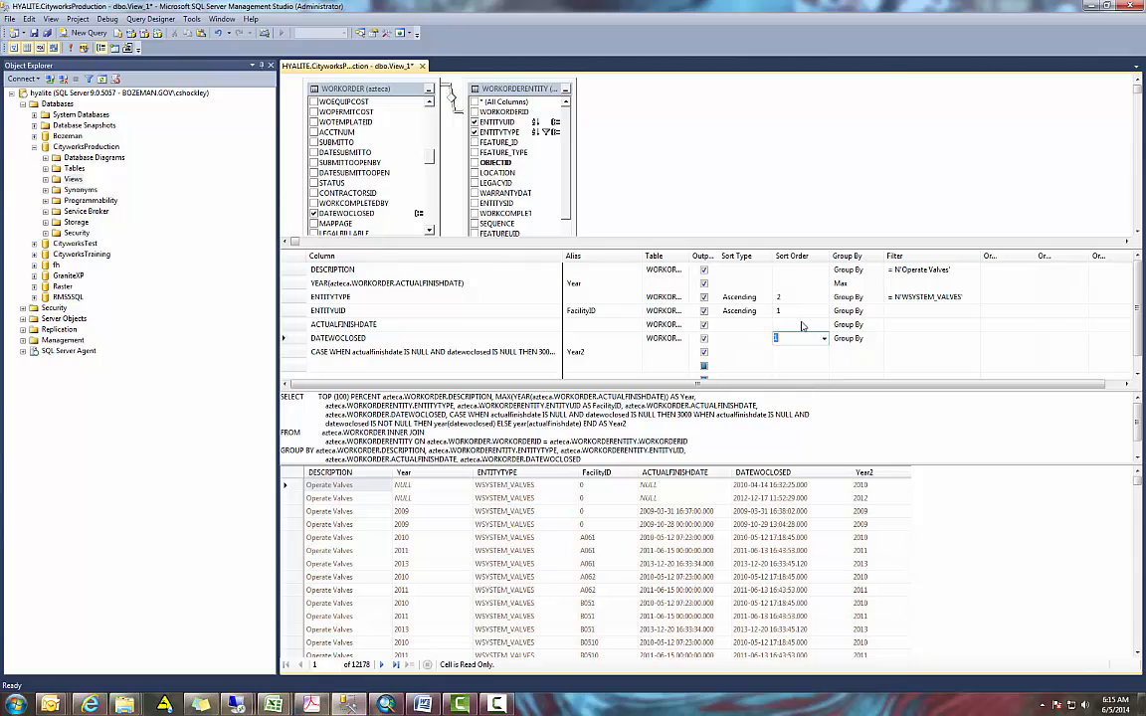
click(70, 48)
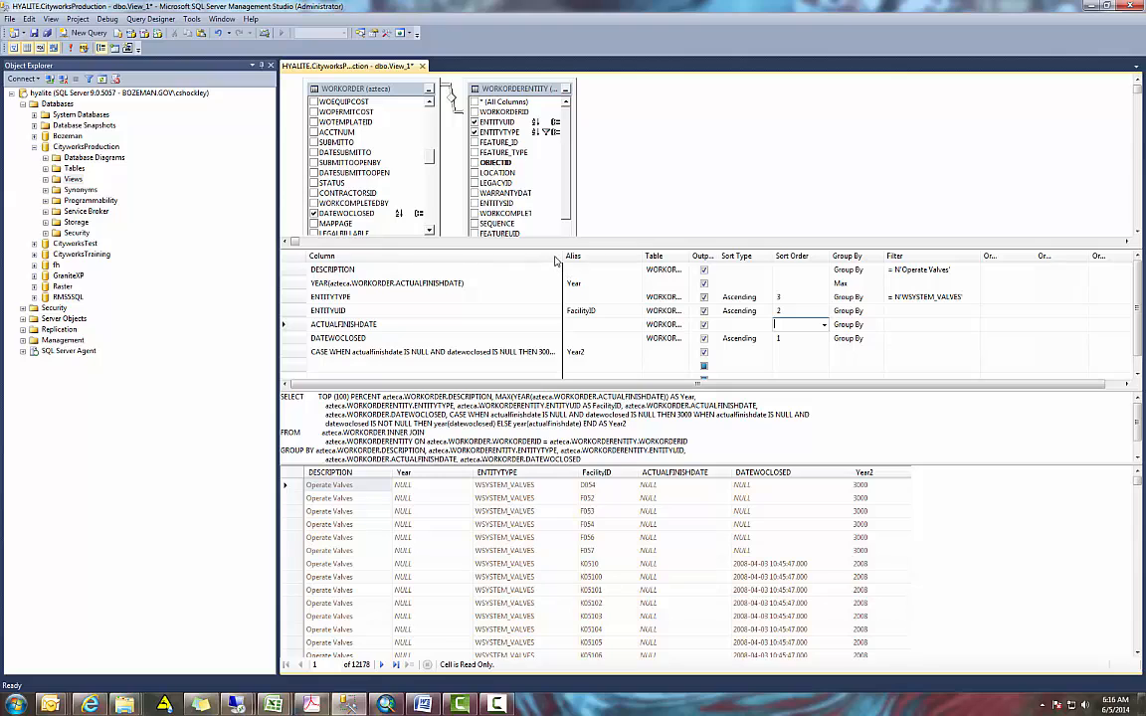
- Add a fiscal-year CASE column: 3000 if DATEWOCLOSED is null, otherwise ACTUALFINISHDATE's year, or DATEWOCLOSED's if null, plus 1 for months > 6
drag(559, 255, 822, 256)
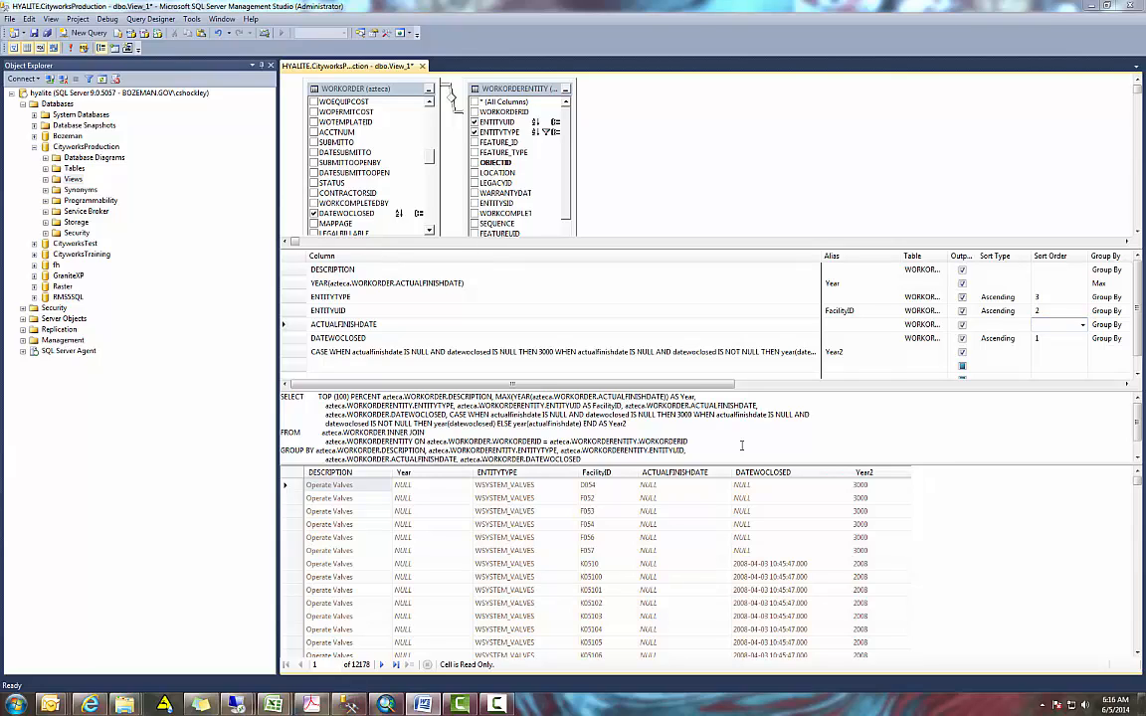
click(410, 365)
key(ctrl+v)
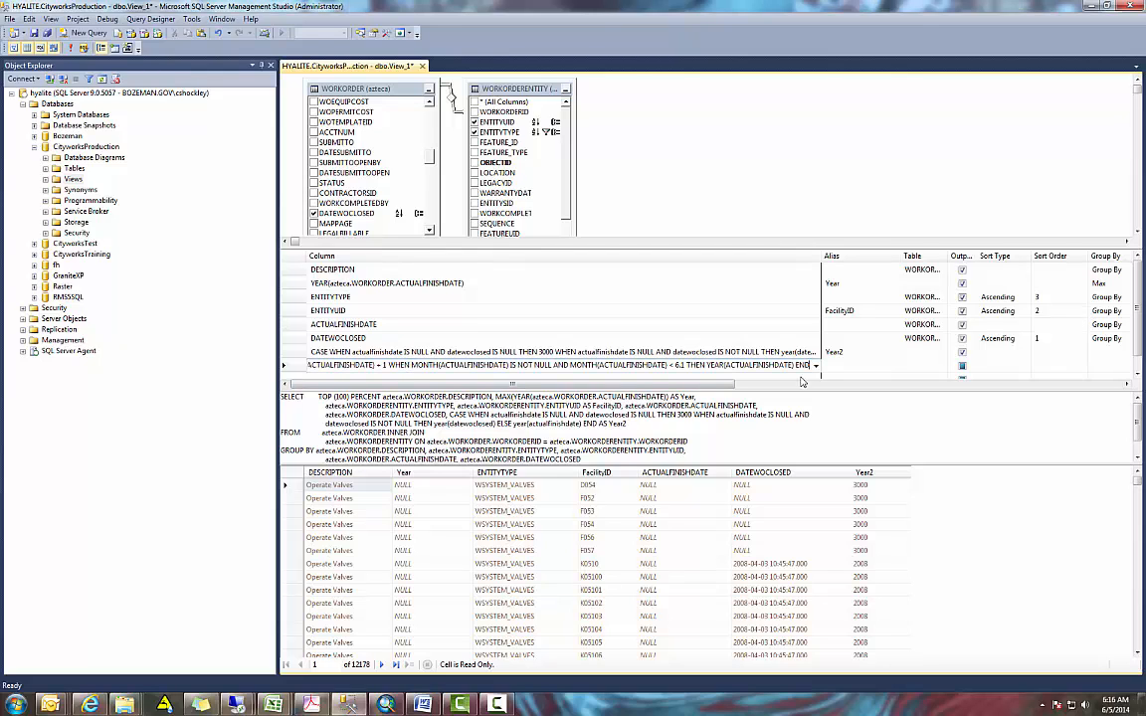
drag(822, 257, 1111, 257)
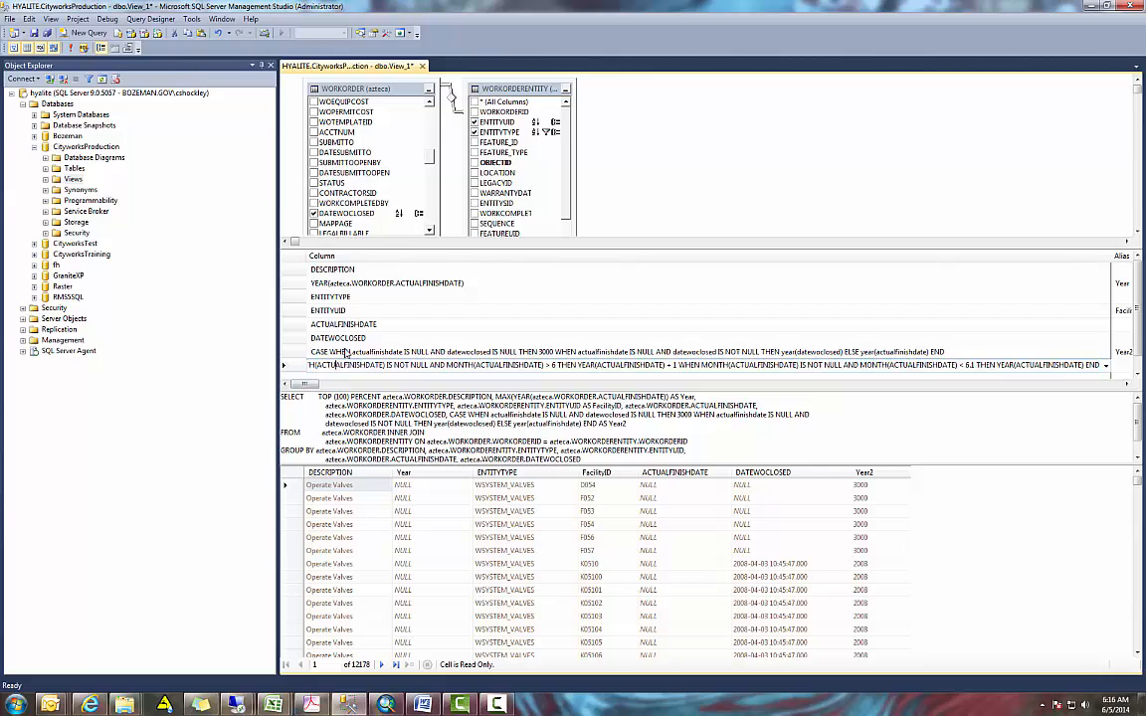
key(Up)
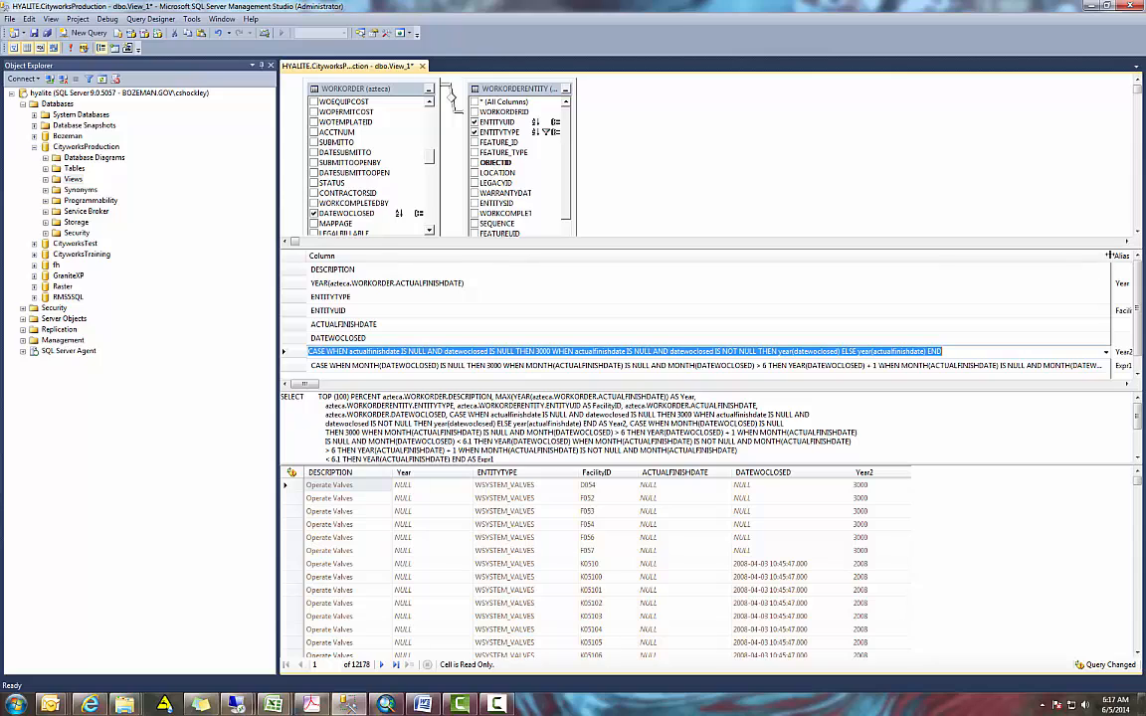
- Alias the fiscal-year CASE expression as FY_Year, run the query, and compare FY_Year with Year2 further down the results
drag(1111, 257, 757, 260)
click(762, 366)
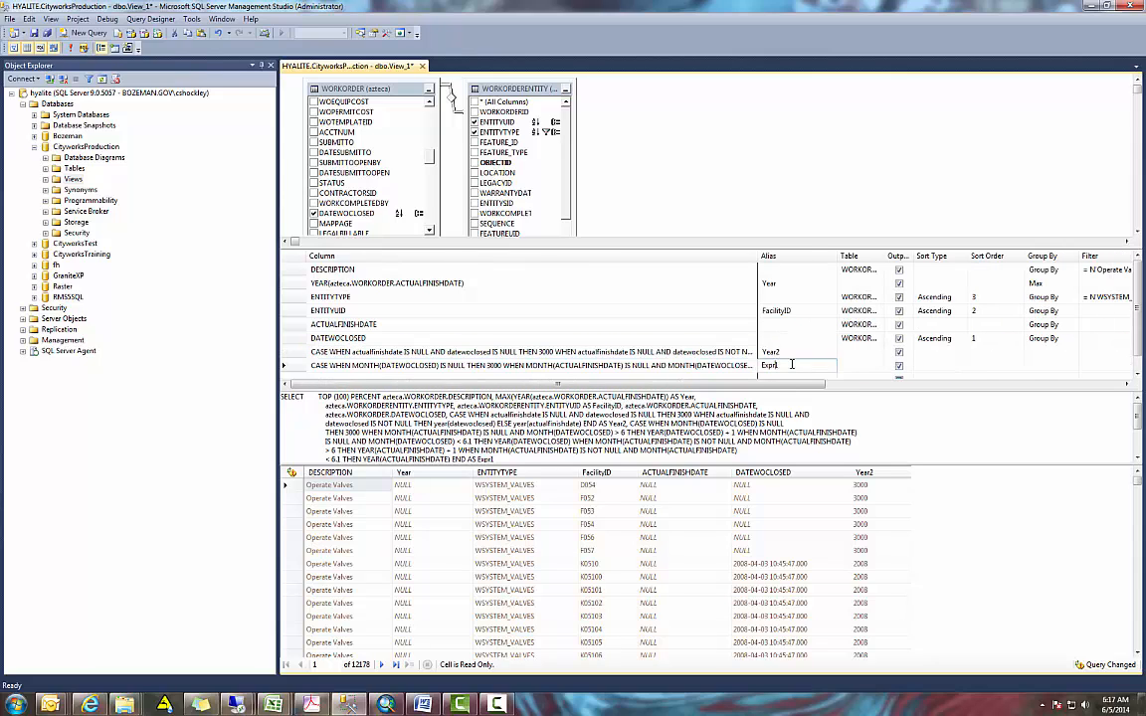
text(FY_Year)
click(747, 326)
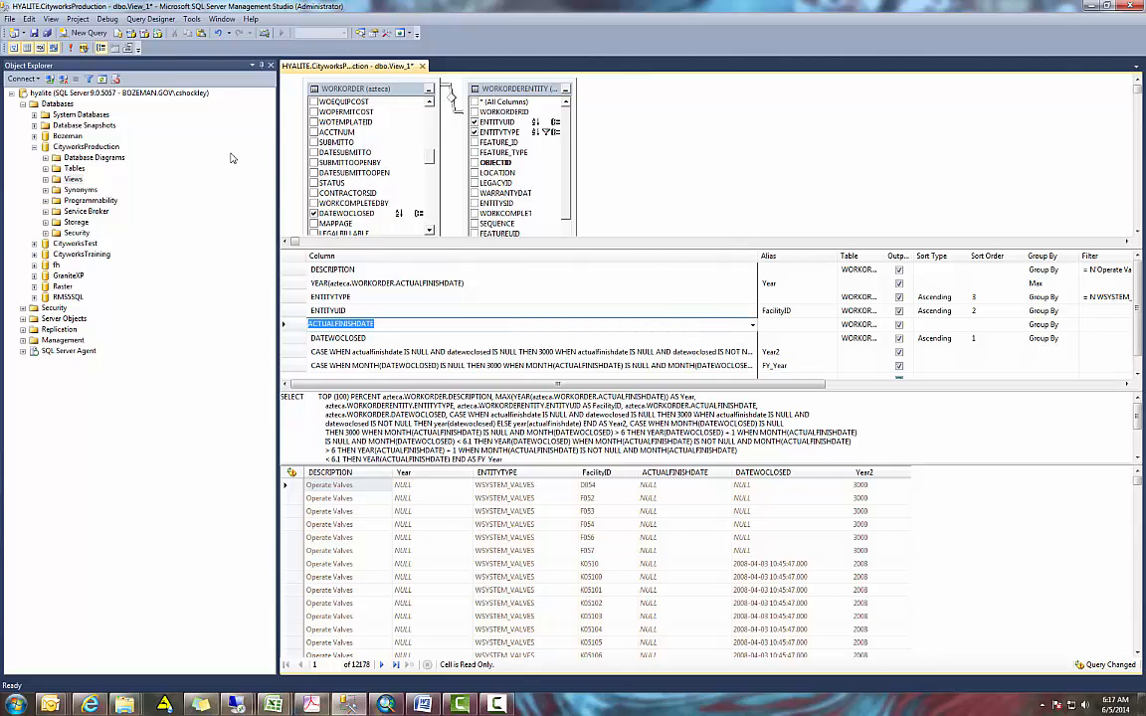
click(71, 48)
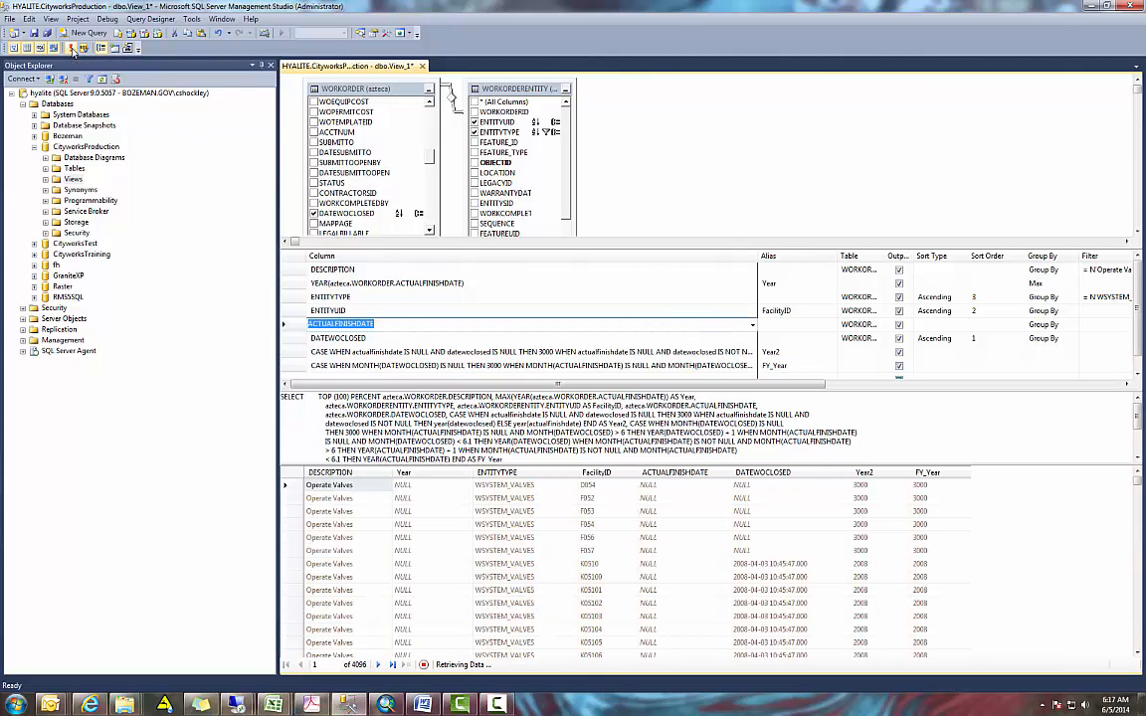
click(945, 563)
scroll(948, 568, down, 2)
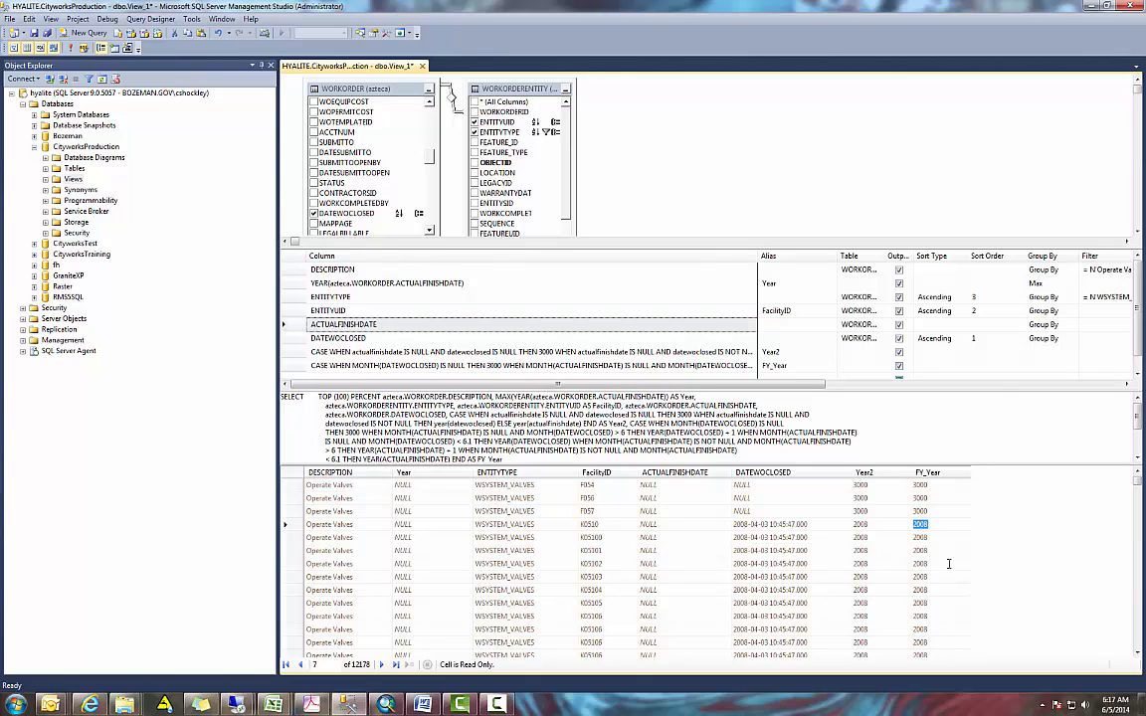
scroll(948, 568, down, 10)
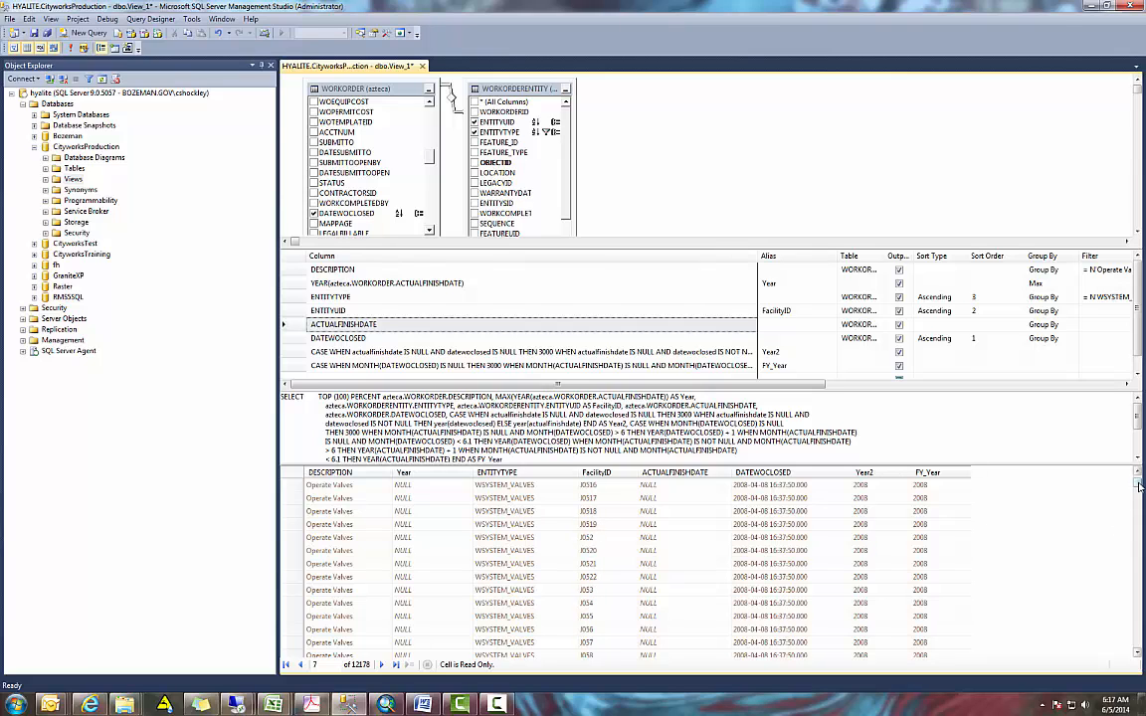
drag(1136, 482, 1138, 597)
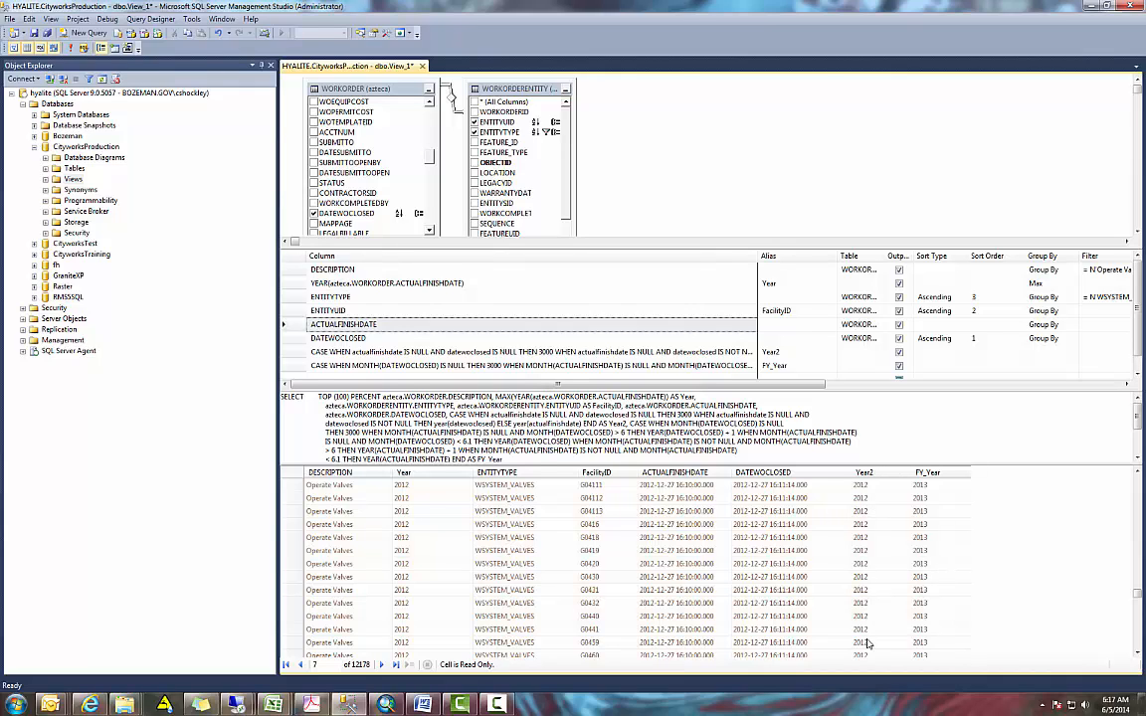
- Filter the Year2 expression with = YEAR(CURRENT_TIMESTAMP), run the query, and look through the returned rows
click(758, 256)
drag(758, 256, 514, 285)
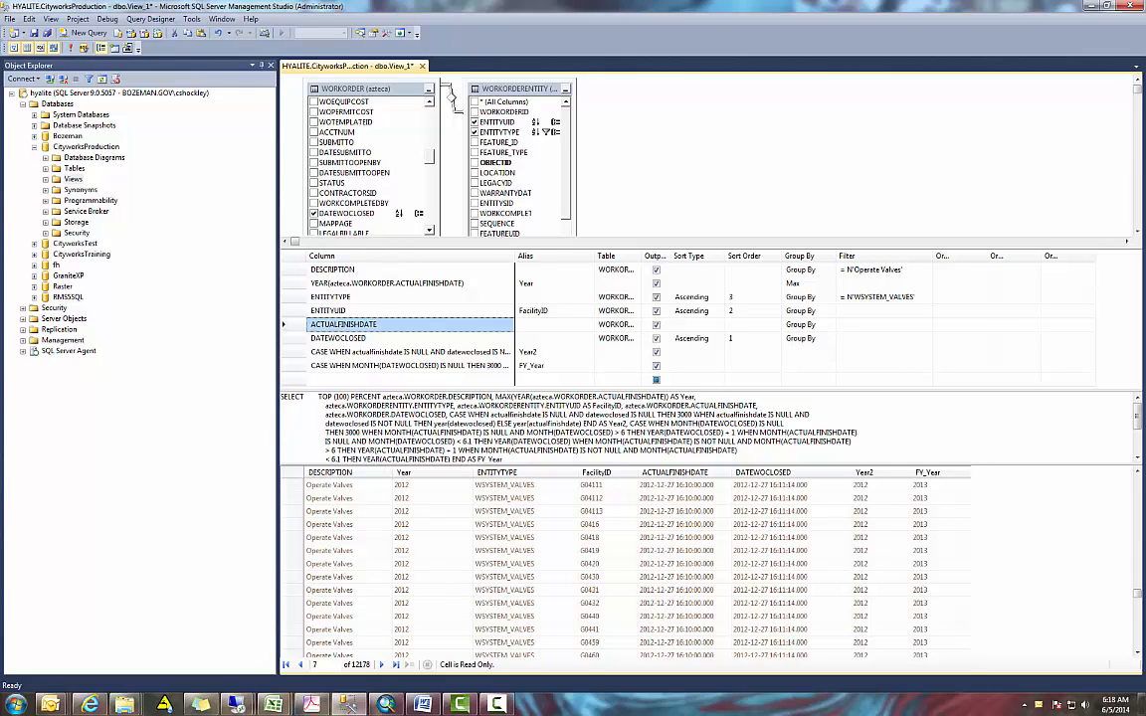
click(424, 705)
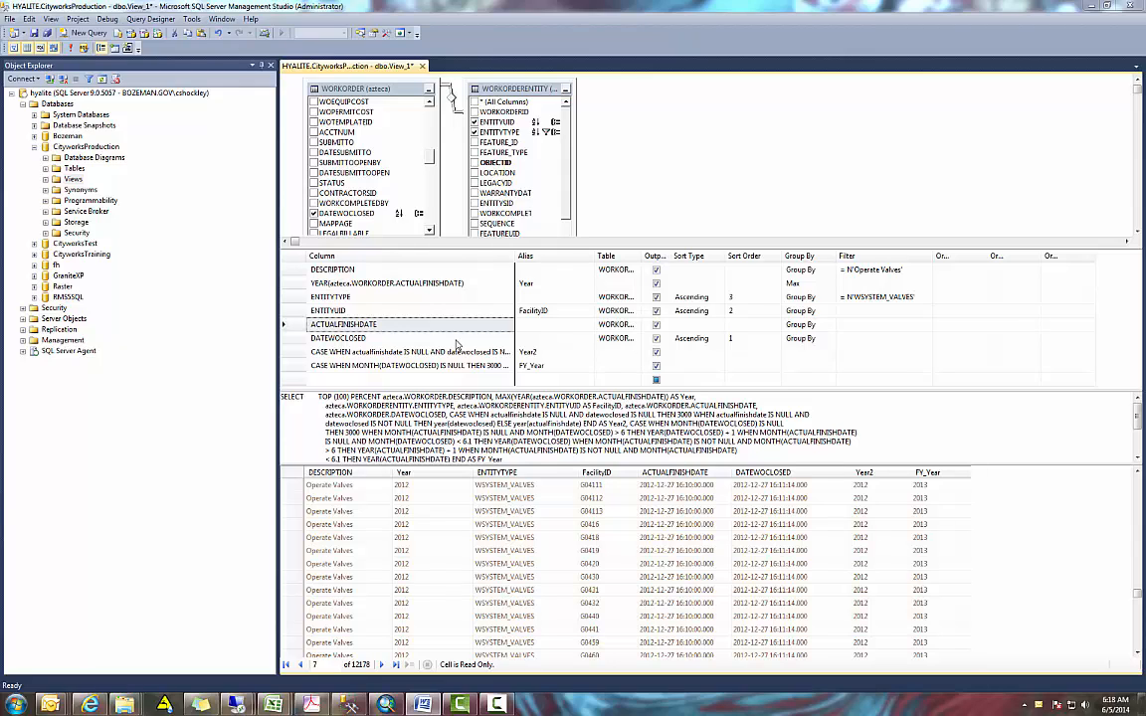
click(852, 352)
text(YEAR(CURRENT_TIMESTAMP))
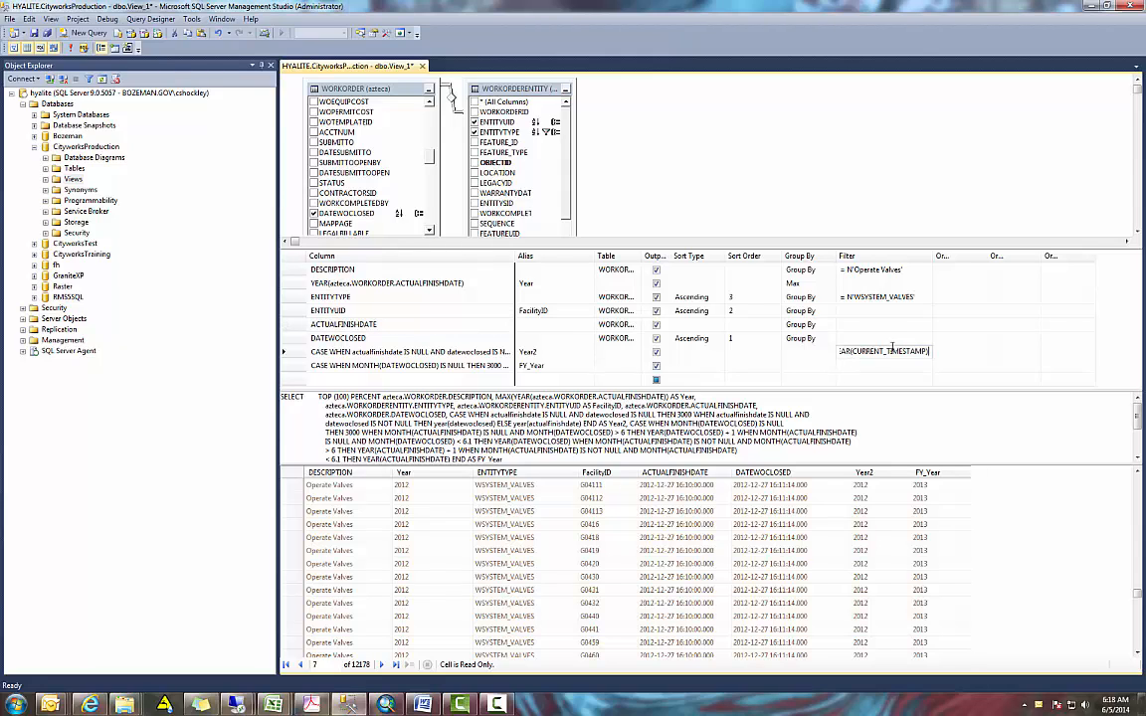
click(907, 339)
drag(933, 256, 1051, 255)
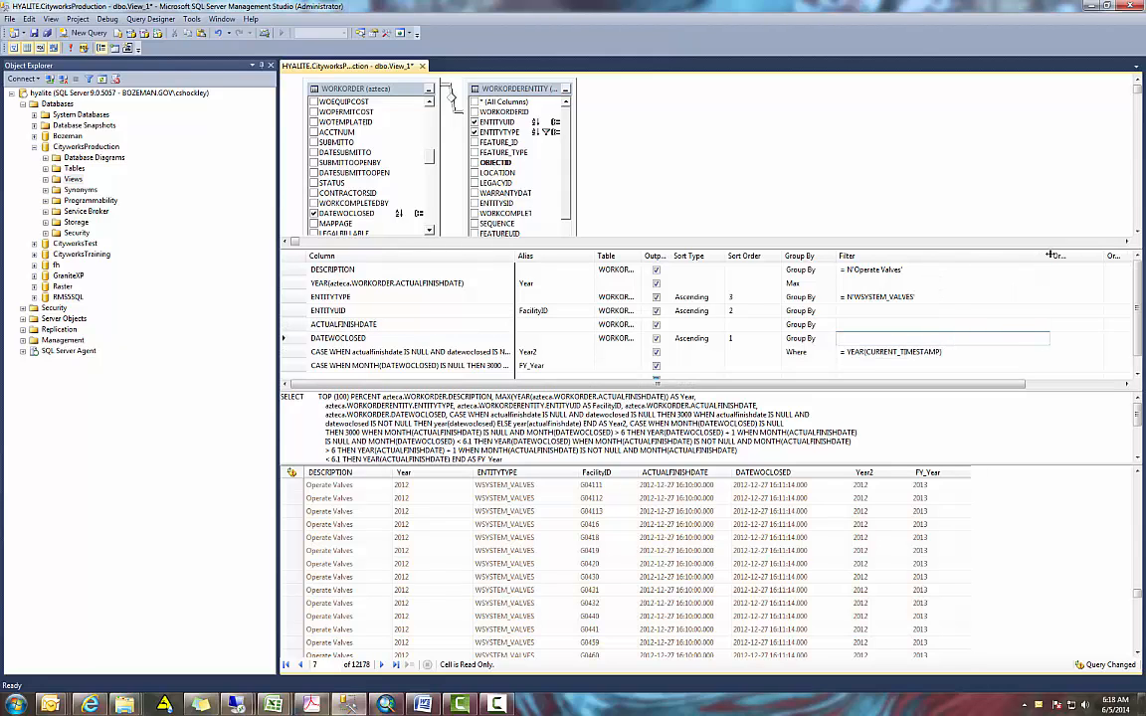
click(961, 352)
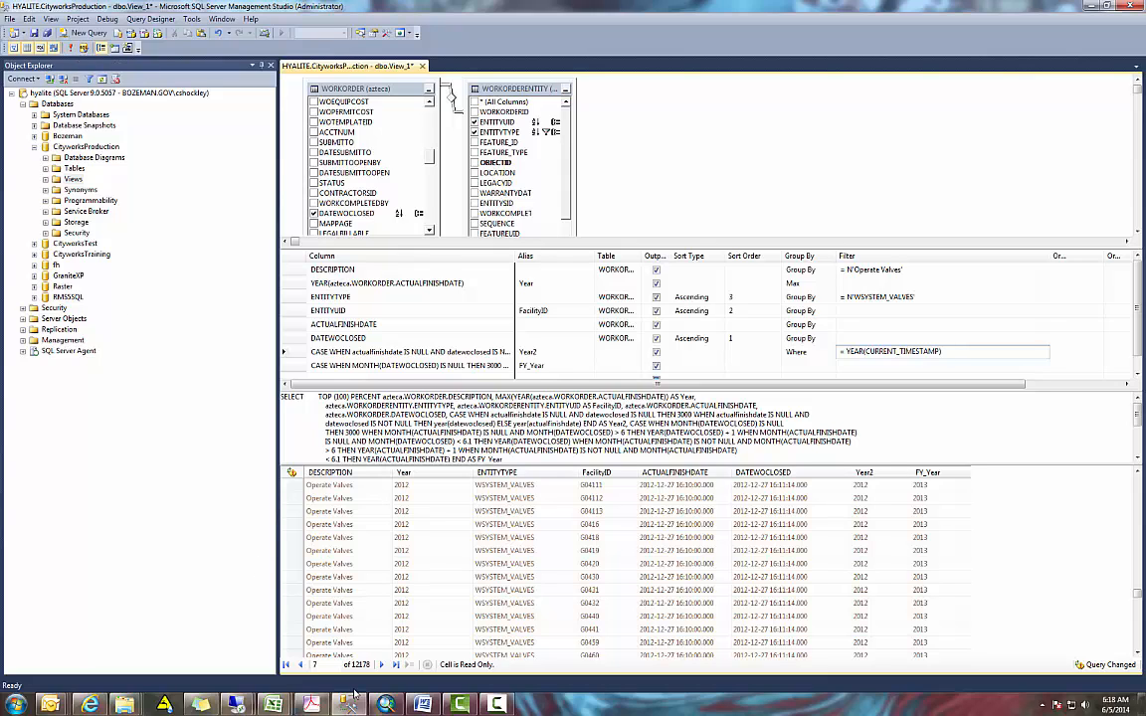
click(70, 48)
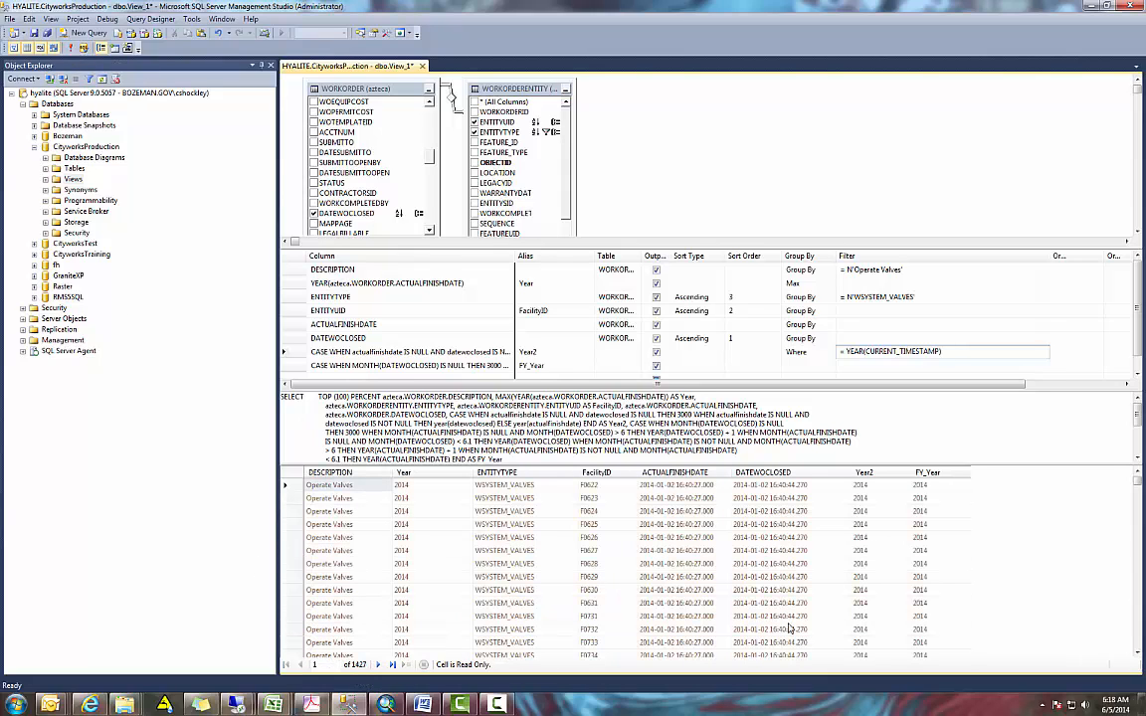
click(1140, 509)
drag(1140, 510, 1141, 478)
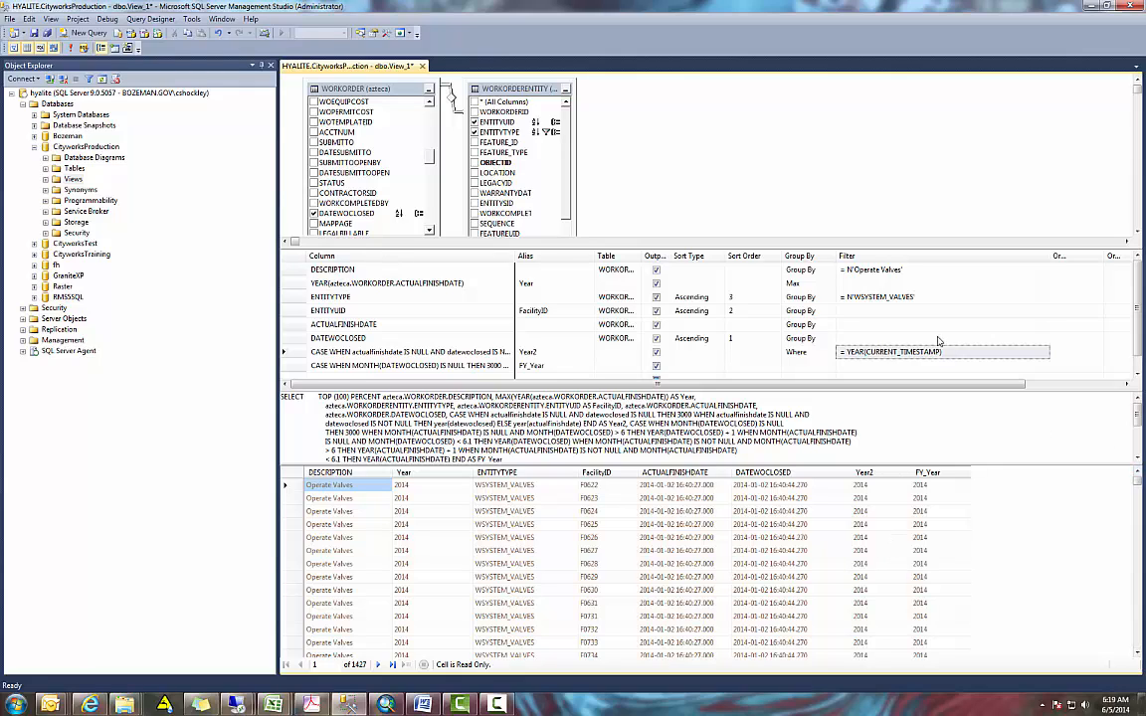
- Enlarge the criteria grid and add a Datediff(m,actualfinishdate,current_timestamp) column below FY_Year
click(845, 338)
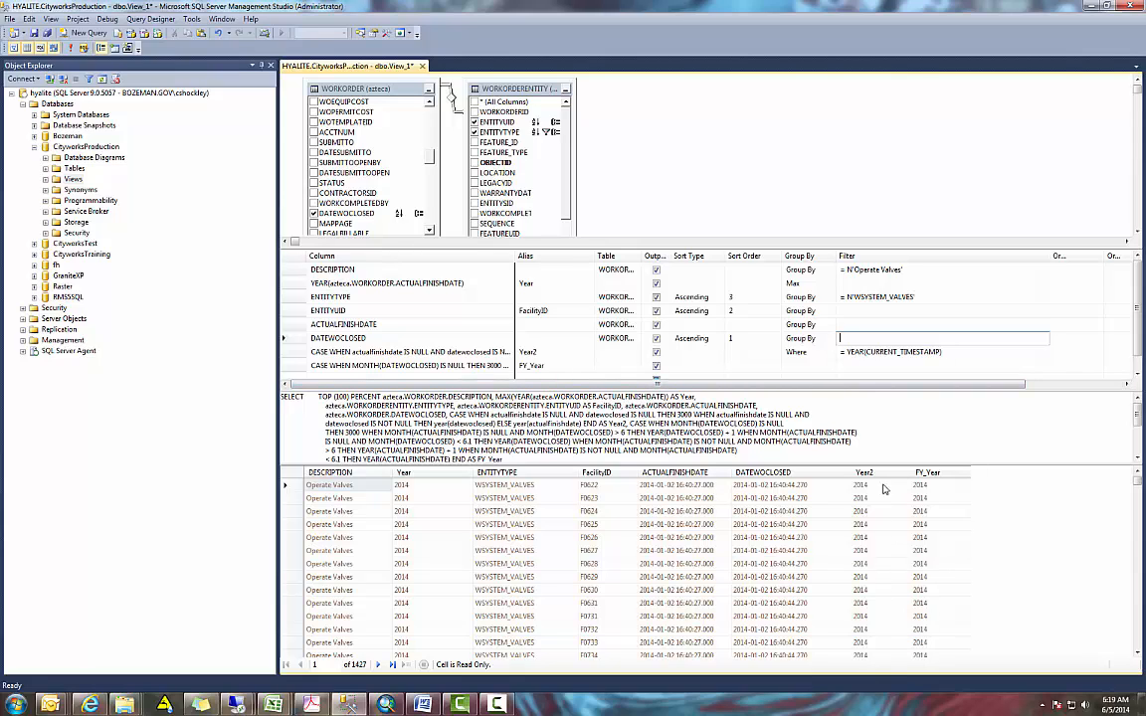
drag(824, 256, 736, 204)
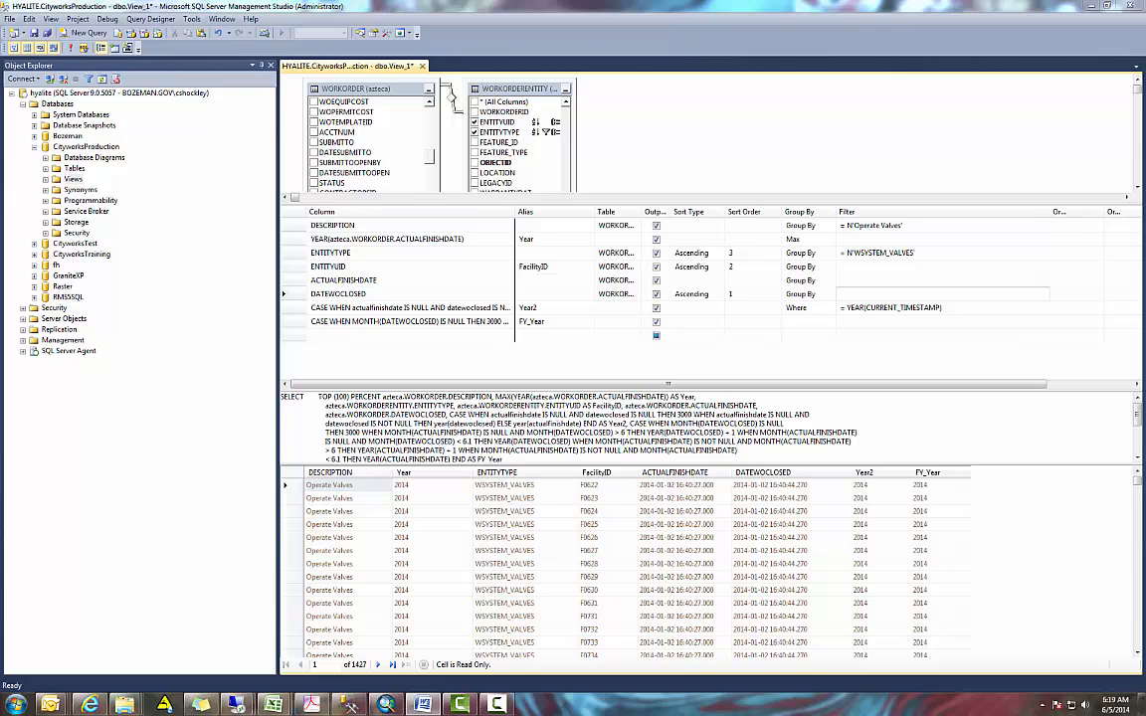
click(374, 335)
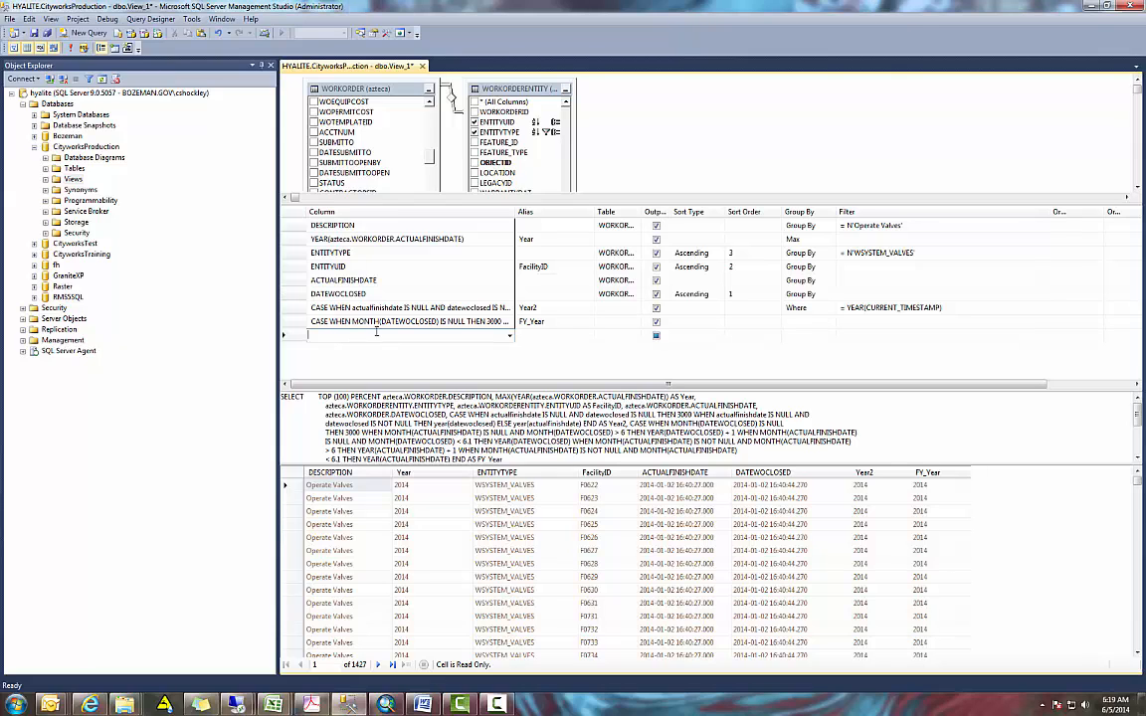
text(Datediff(m,actualfinishdate,current_timestamp))
click(513, 212)
drag(513, 212, 581, 211)
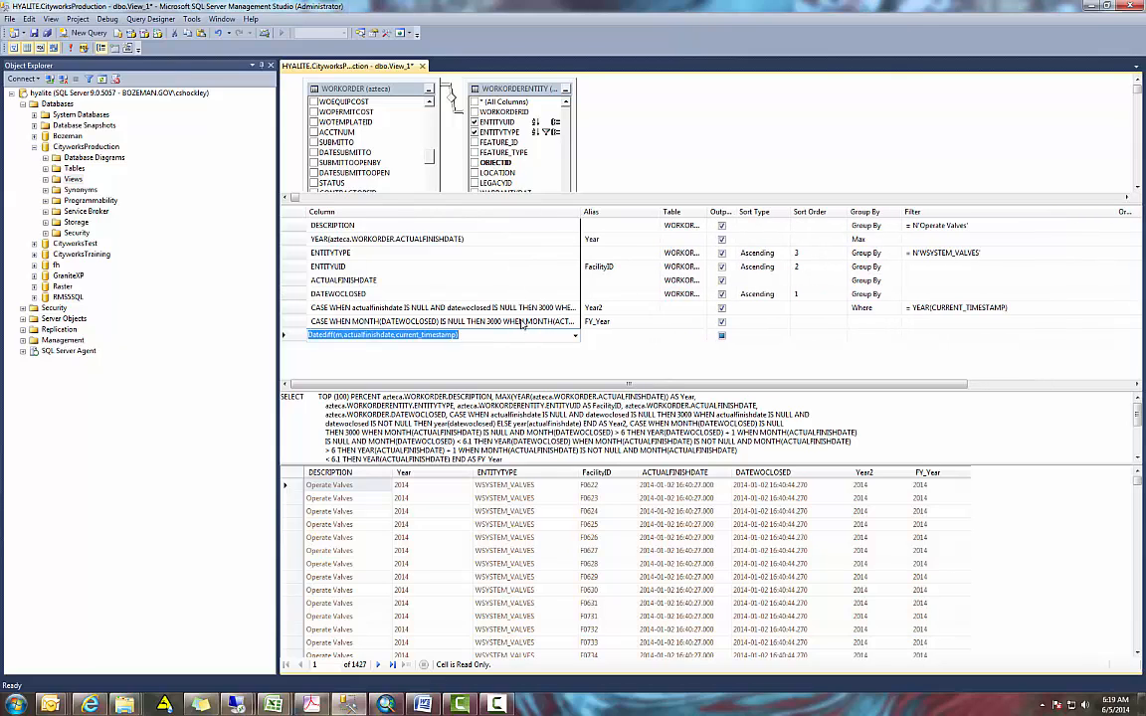
click(328, 321)
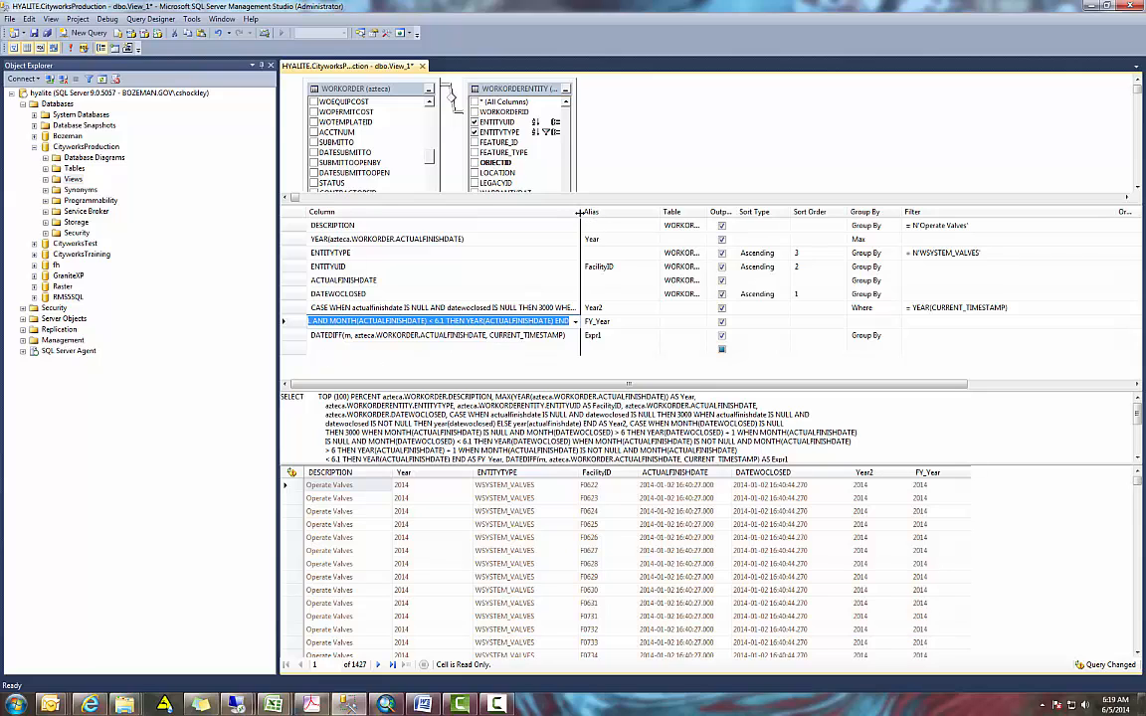
drag(581, 212, 708, 214)
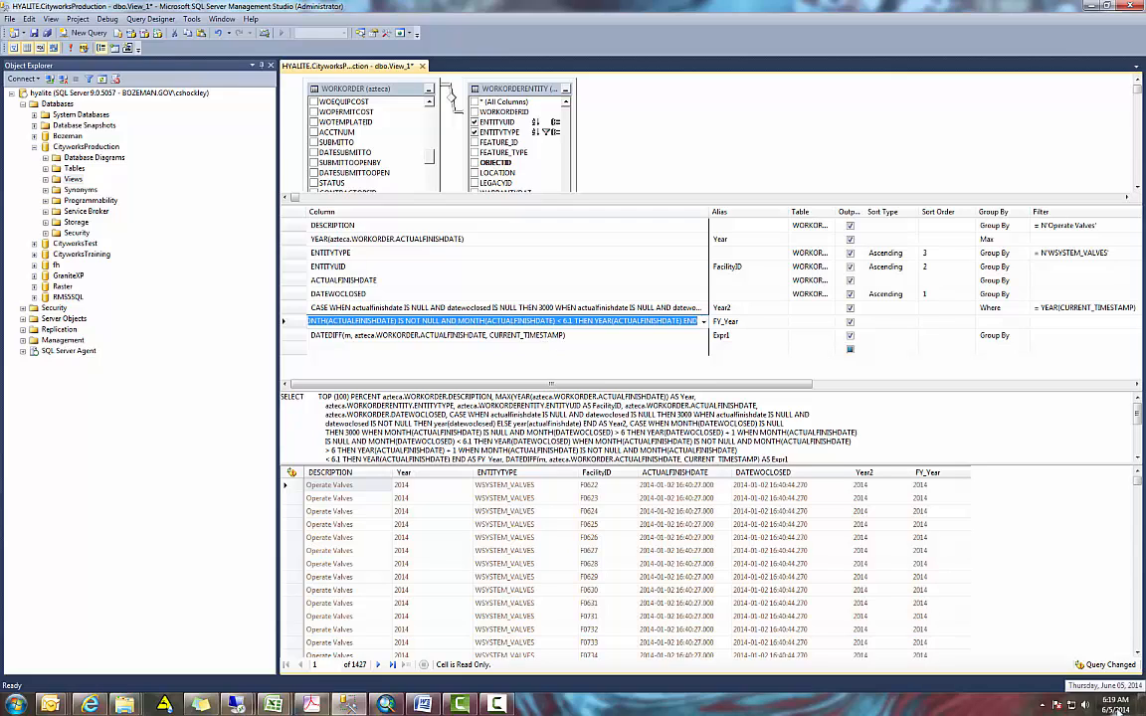
- Set the DATEDIFF expression's alias to M_DateDiff
click(753, 335)
drag(753, 335, 686, 329)
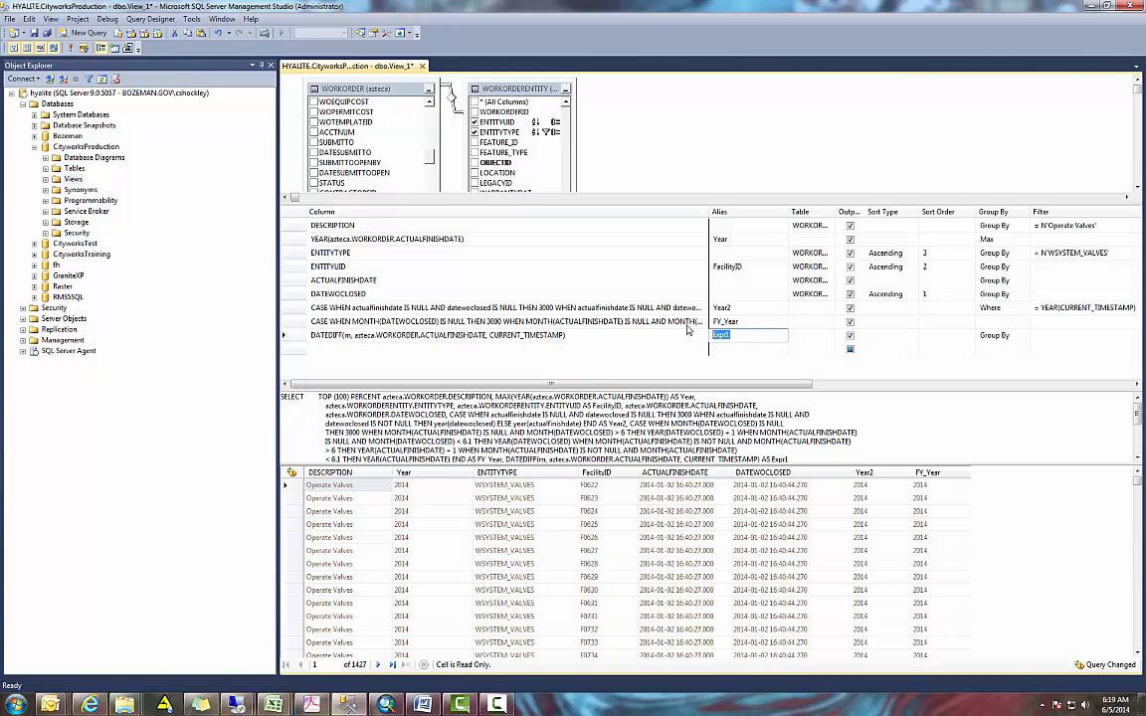
text(M_DateDiff)
key(Tab)
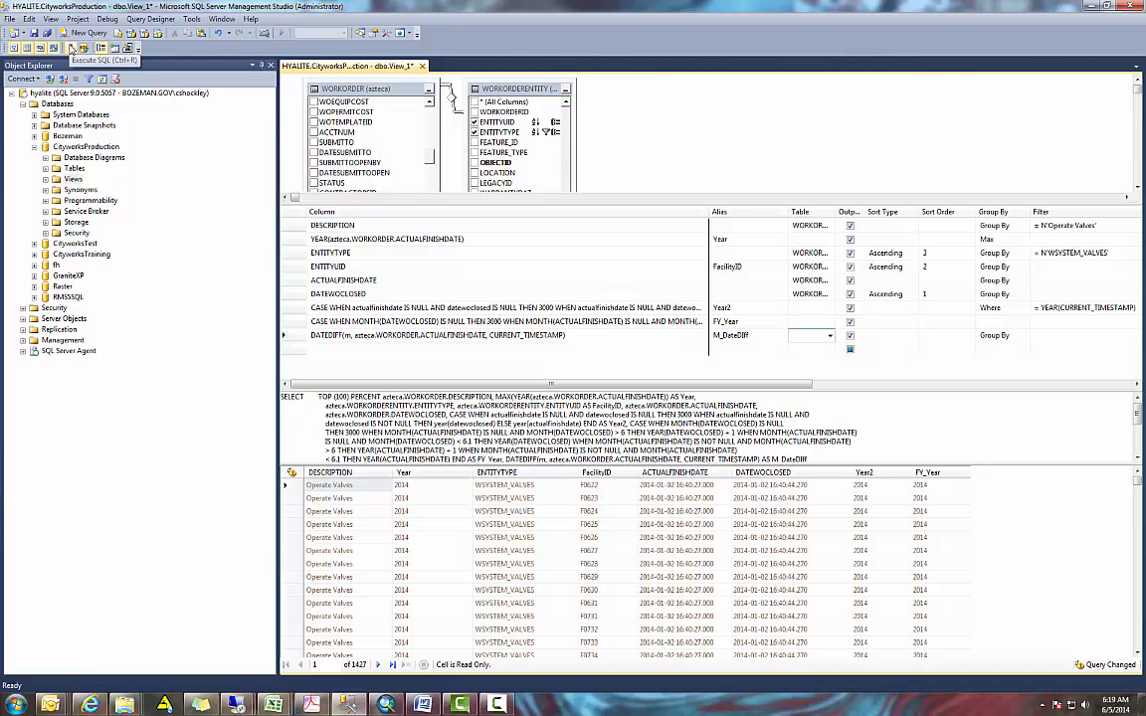
- Run the query and look through the M_DateDiff values in the results
click(71, 47)
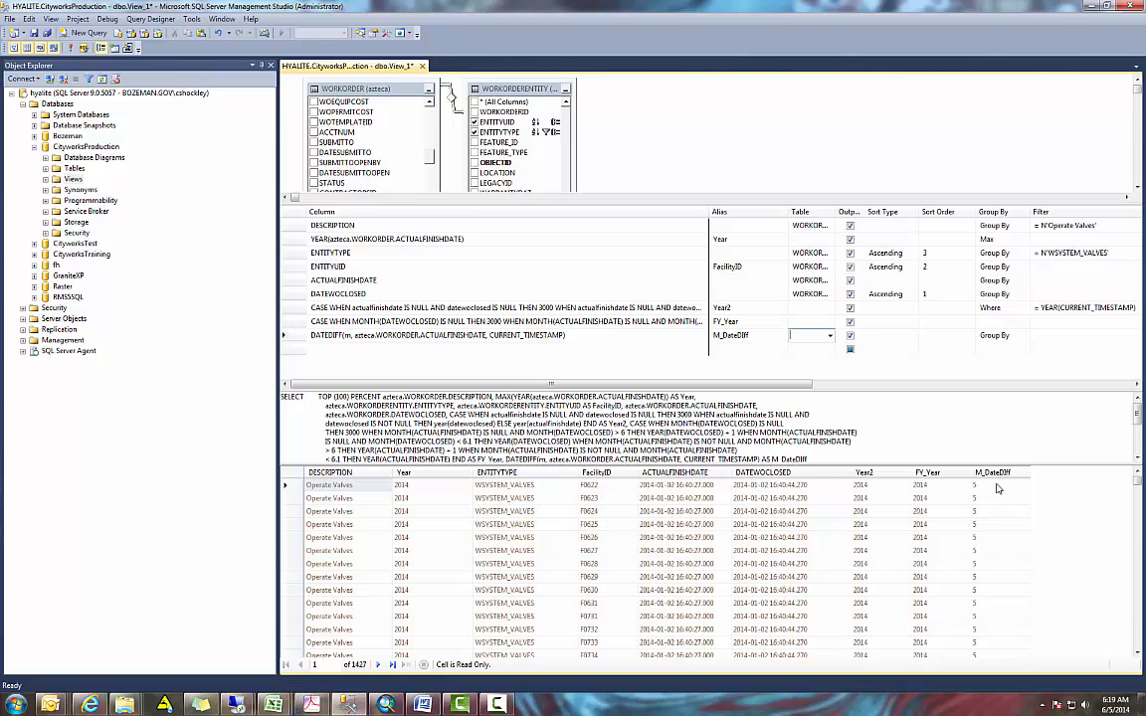
mouse_move(1139, 484)
mouse_down()
mouse_move(1139, 560)
mouse_move(1138, 475)
mouse_up()
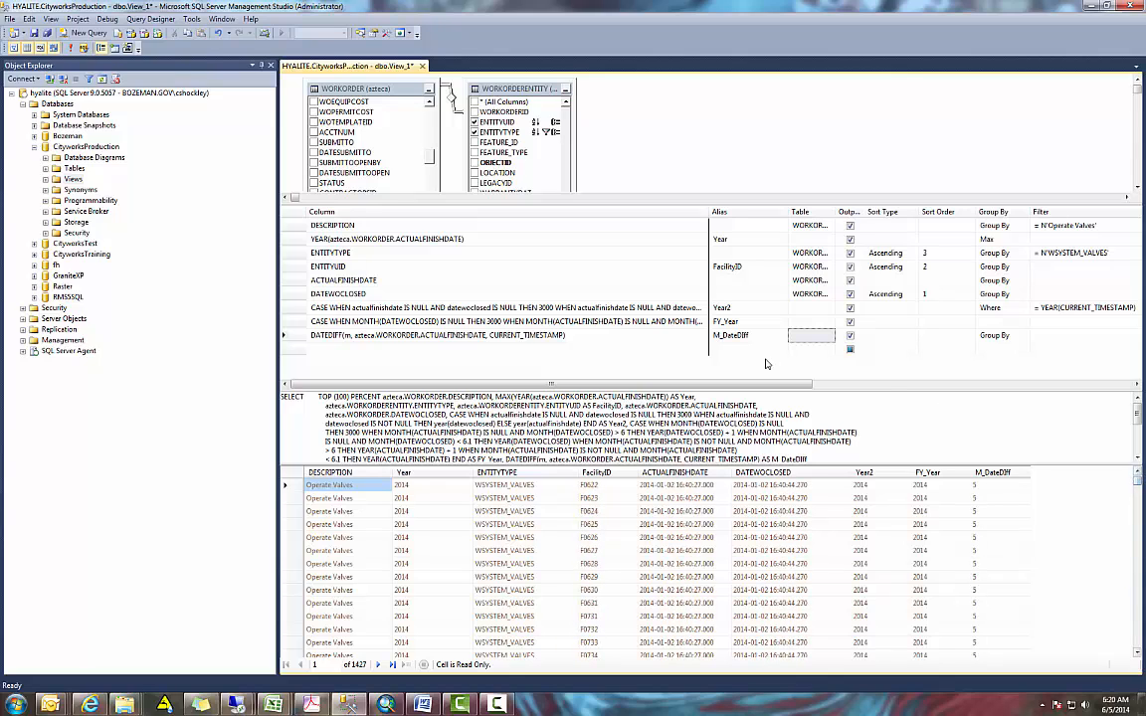
- Narrow the criteria grid's Column field, remove the Year2 filter, and filter the M_DateDiff expression with < 6
drag(708, 212, 594, 221)
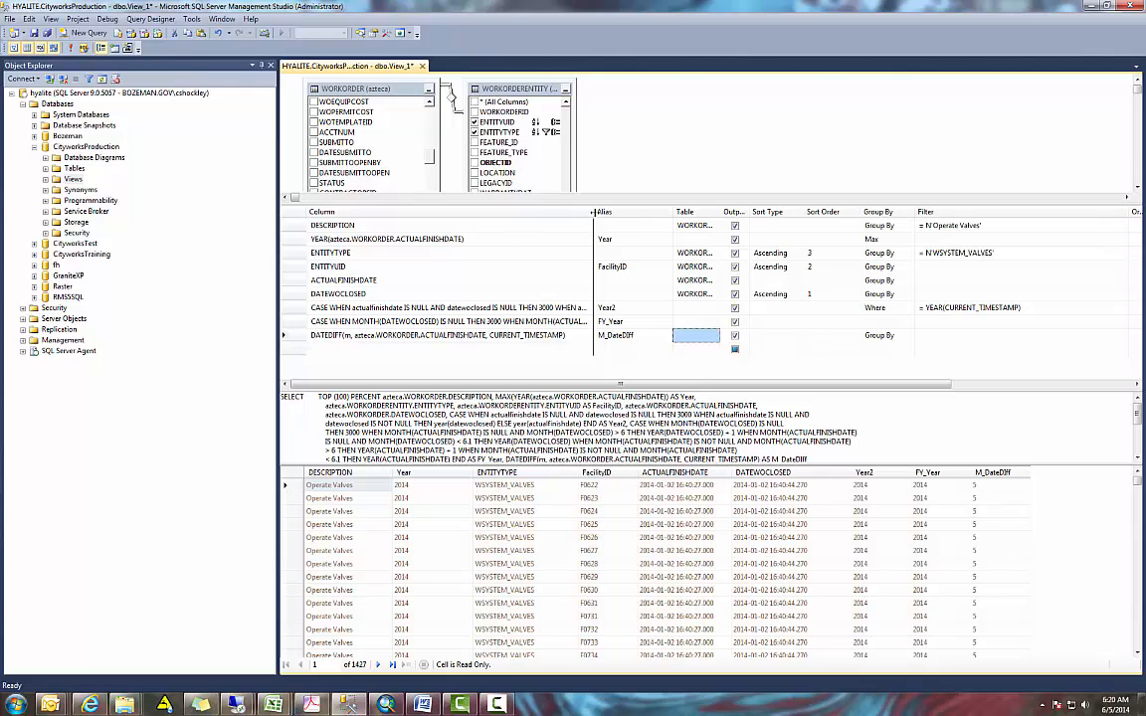
drag(588, 212, 537, 212)
drag(970, 307, 828, 307)
key(Delete)
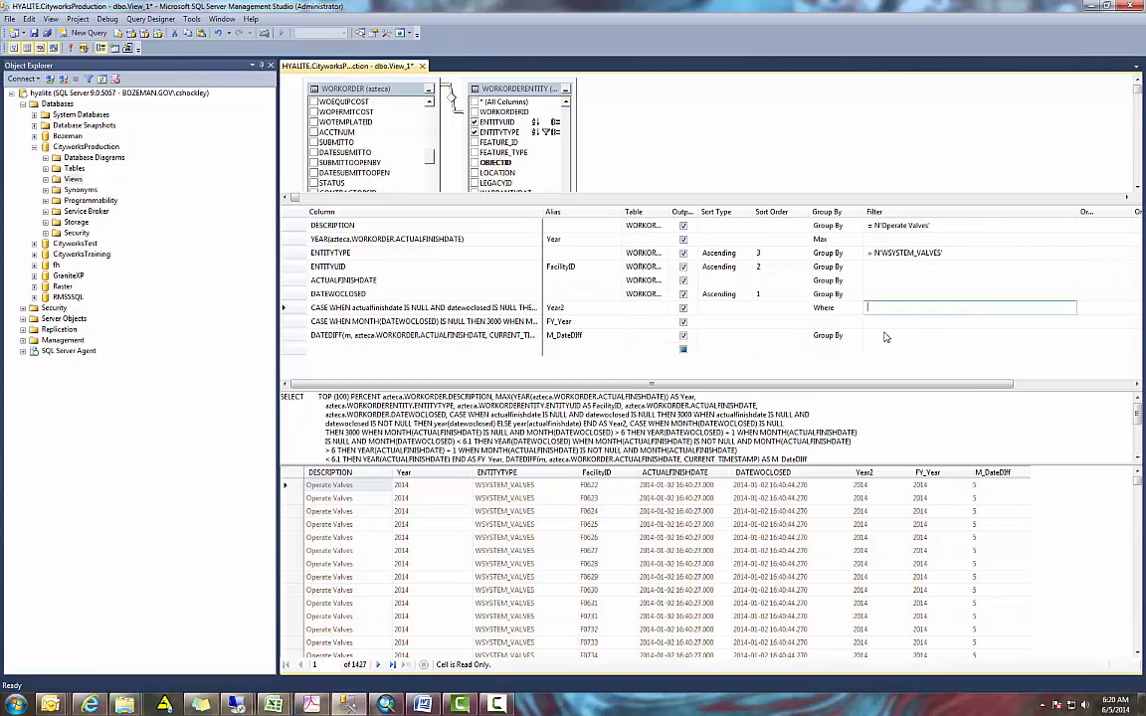
click(885, 334)
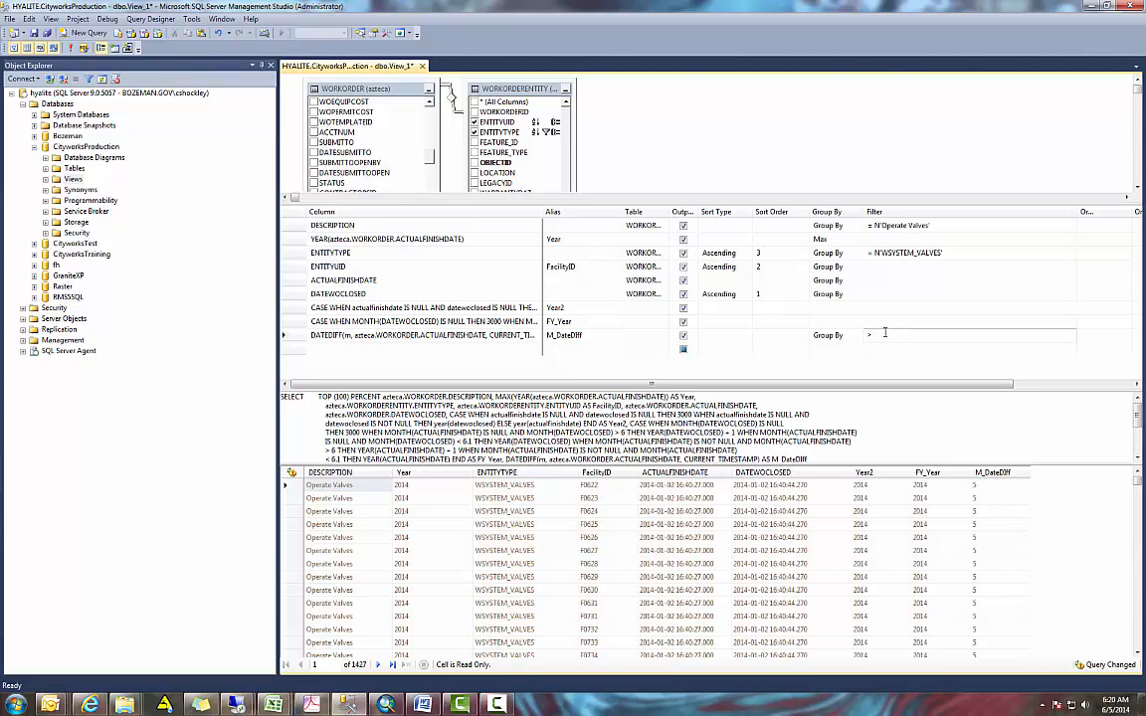
text(>)
click(925, 308)
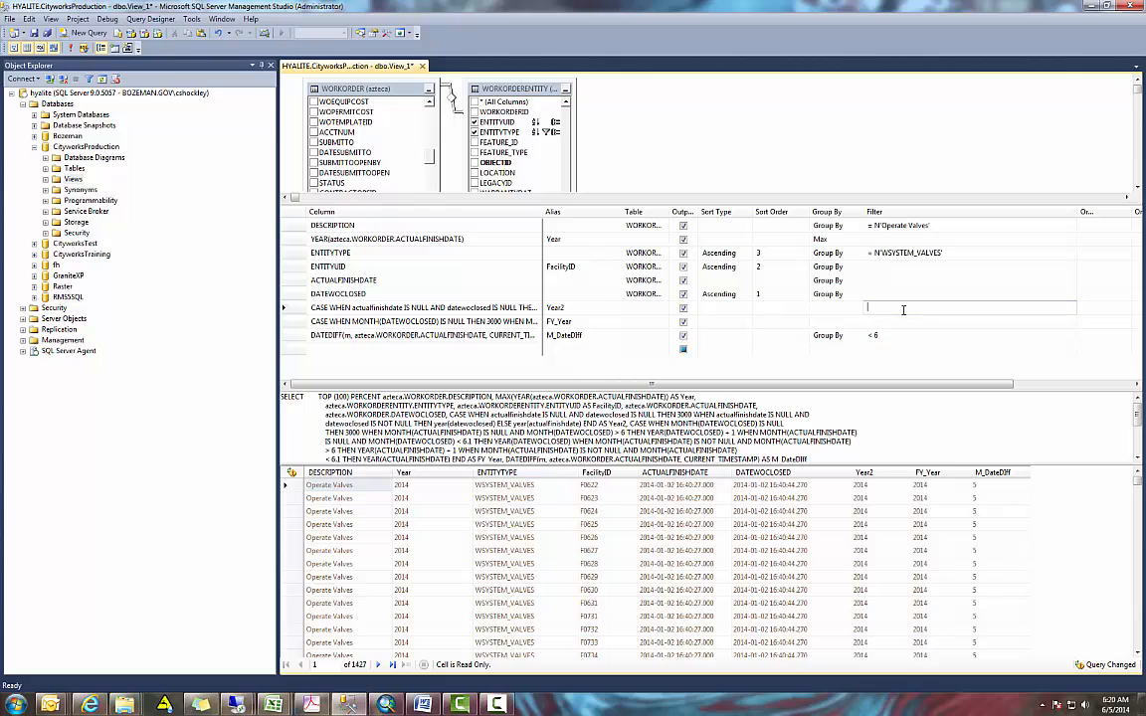
- Run the query with the month-difference filter and review the returned rows and the SQL statement
click(73, 49)
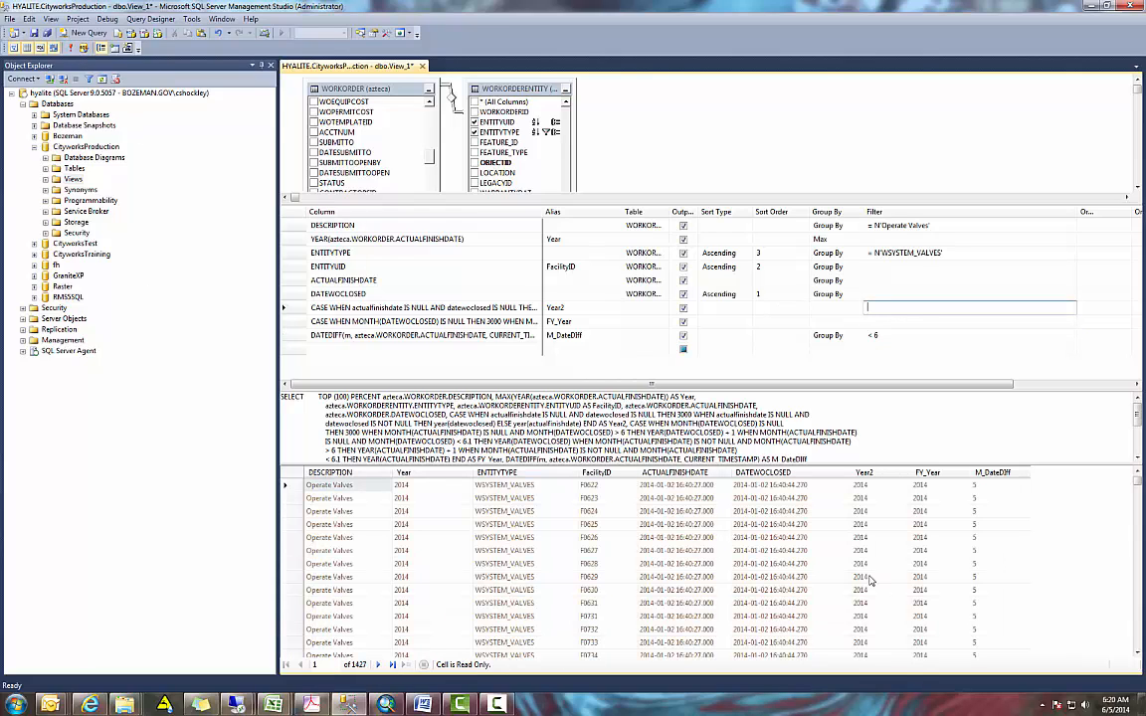
mouse_move(1139, 484)
mouse_down()
mouse_move(1141, 600)
mouse_move(1141, 461)
mouse_up()
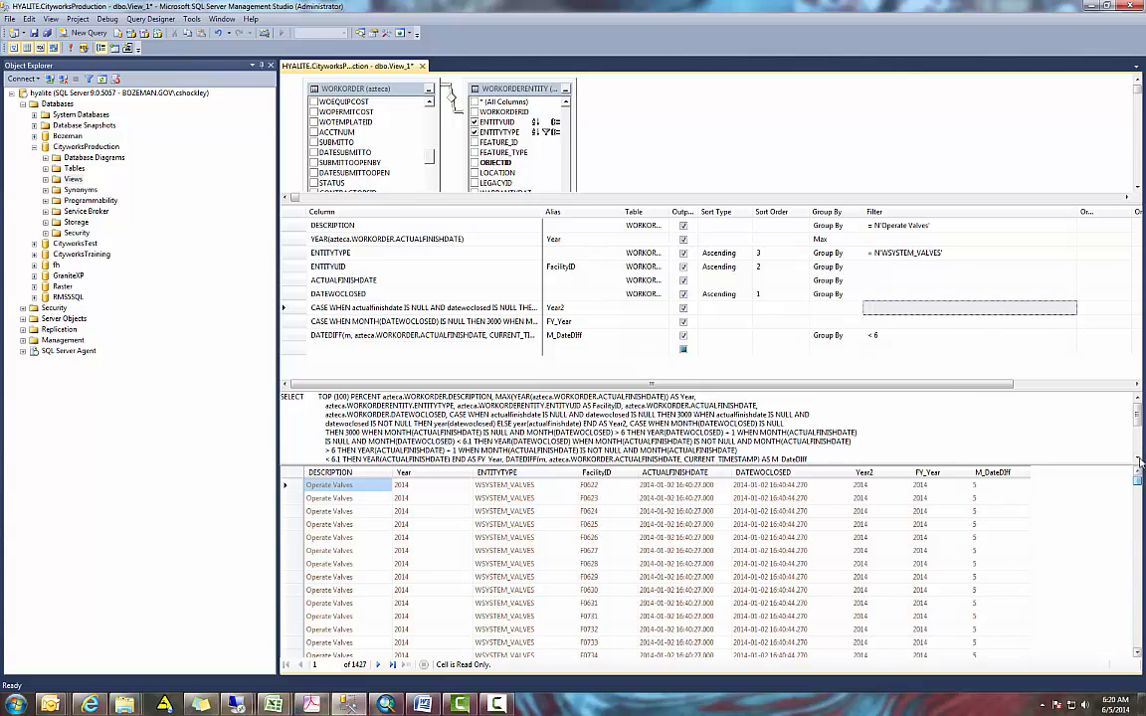
click(899, 317)
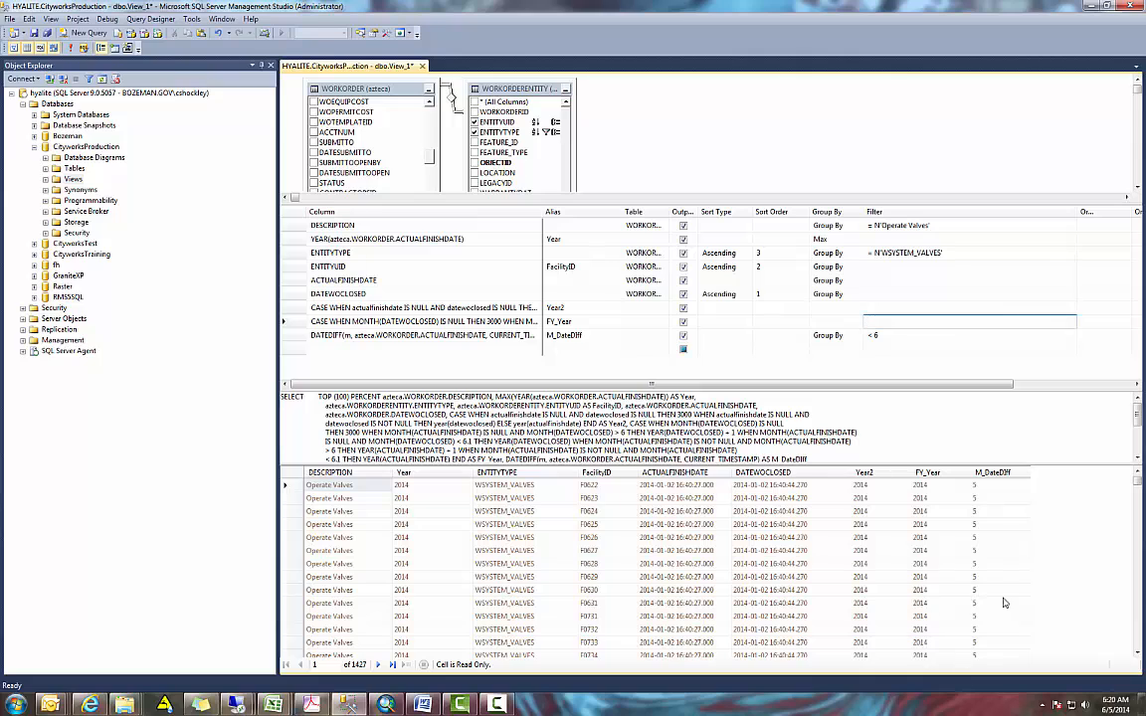
mouse_move(1139, 483)
mouse_down()
mouse_move(1139, 540)
mouse_move(1136, 469)
mouse_up()
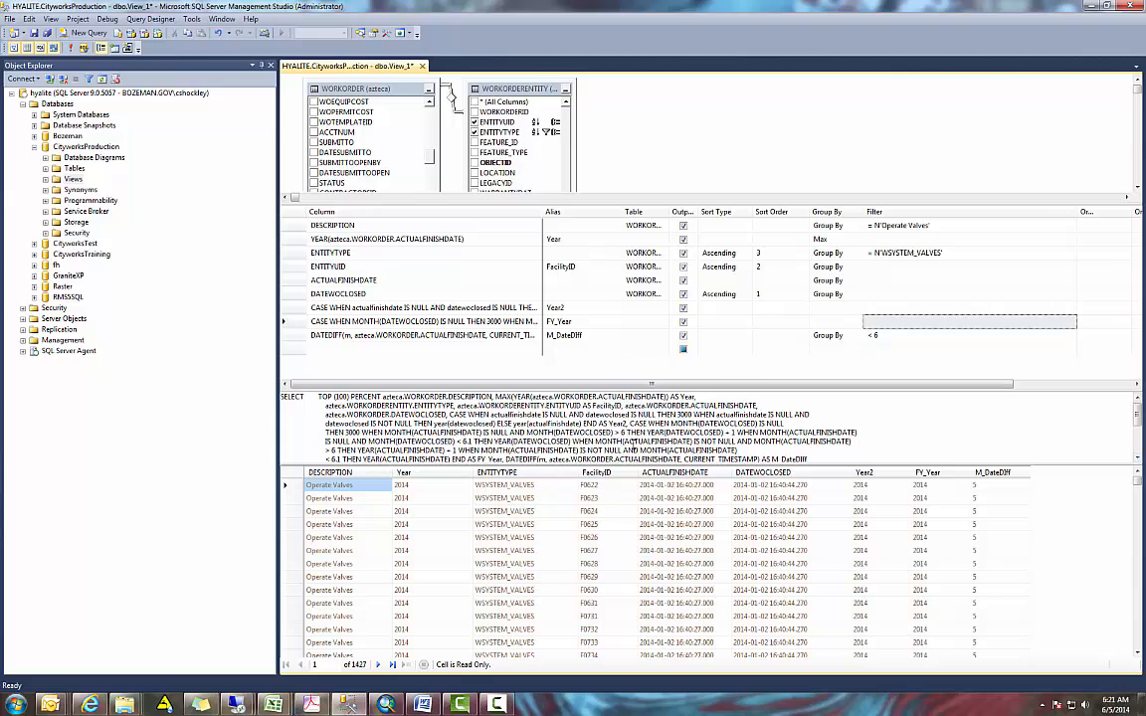
drag(619, 390, 618, 369)
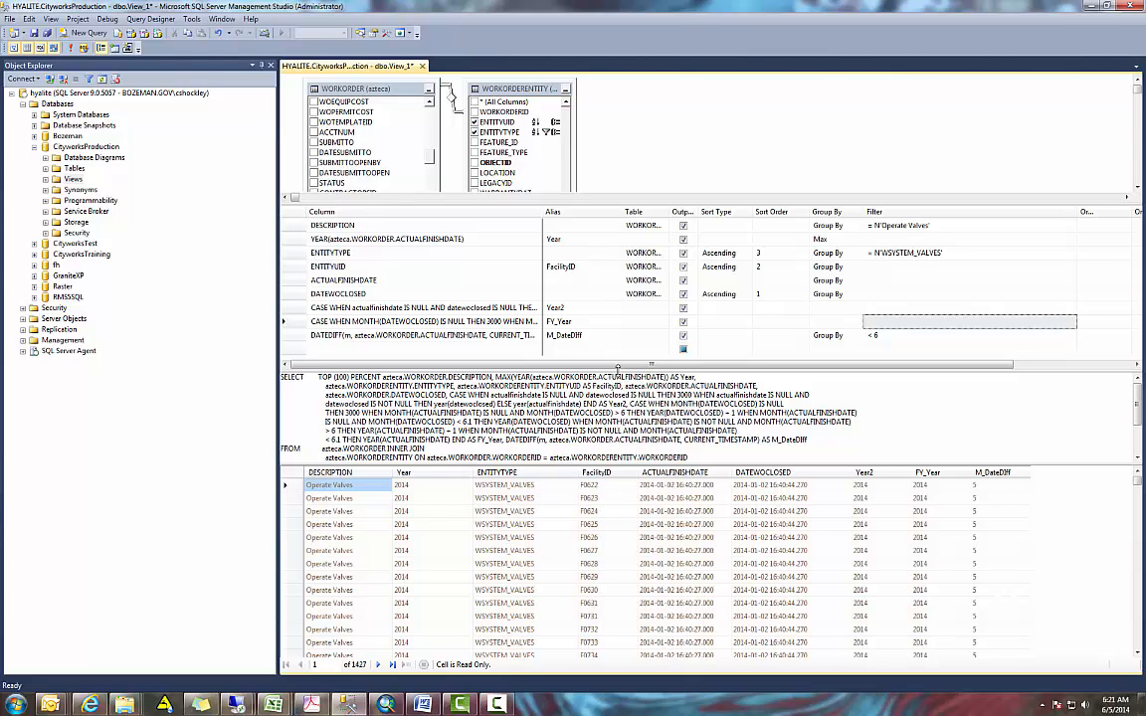
- Switch to the event-layers presentation PDF in Adobe Acrobat and go to its last page
click(311, 704)
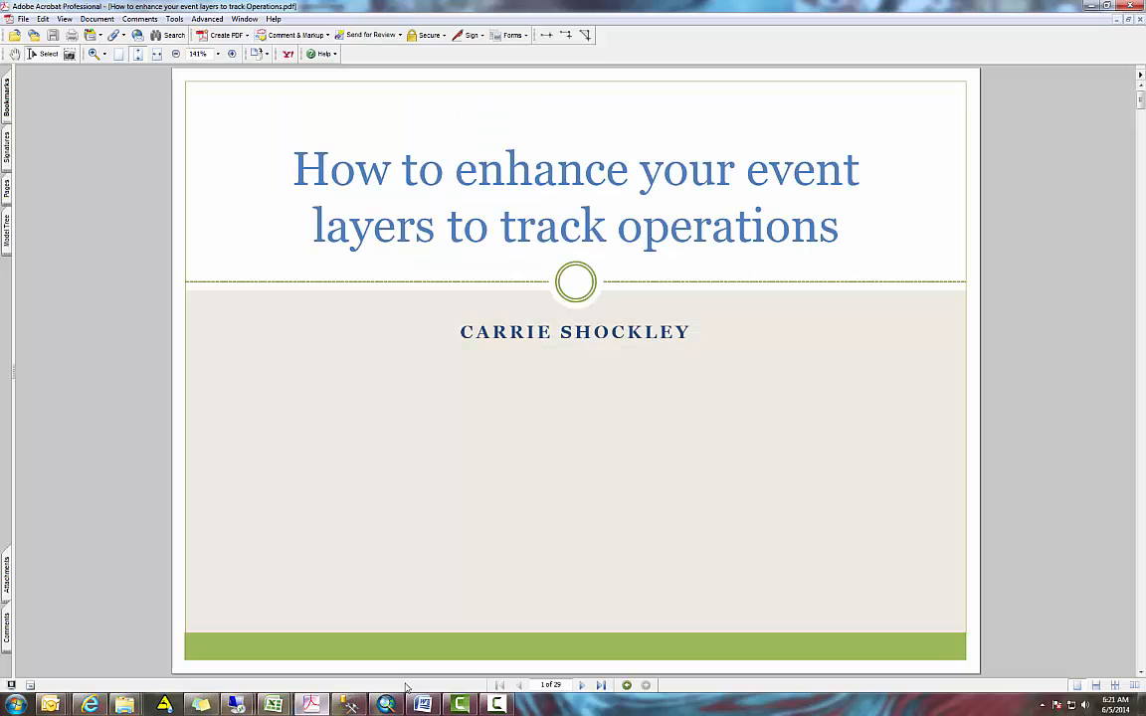
click(600, 685)
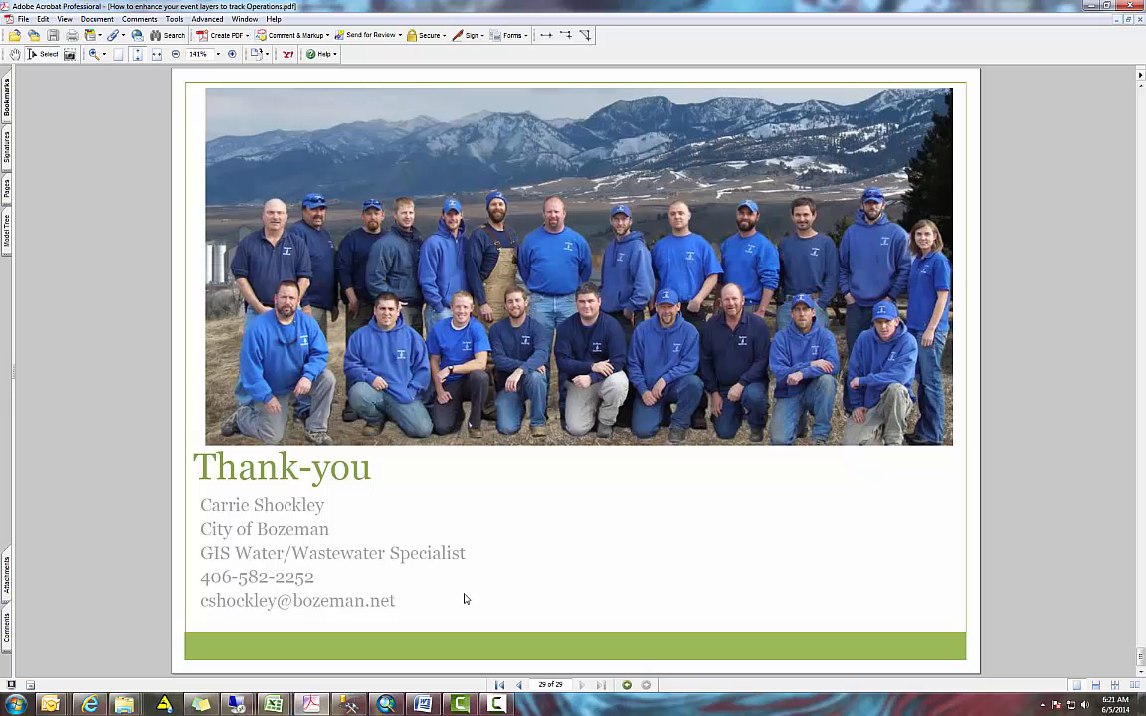